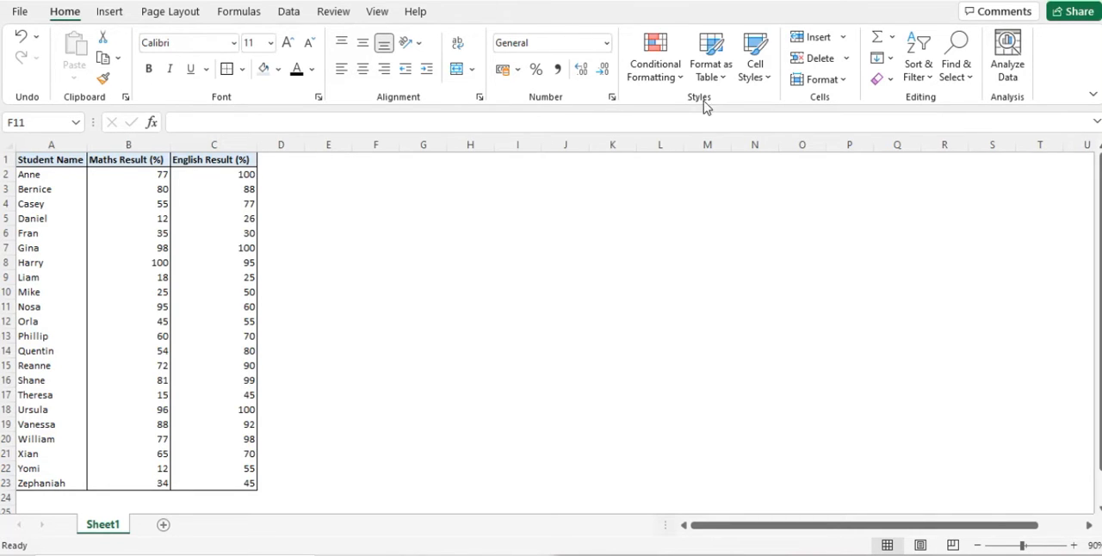
pyautogui.click(657, 73)
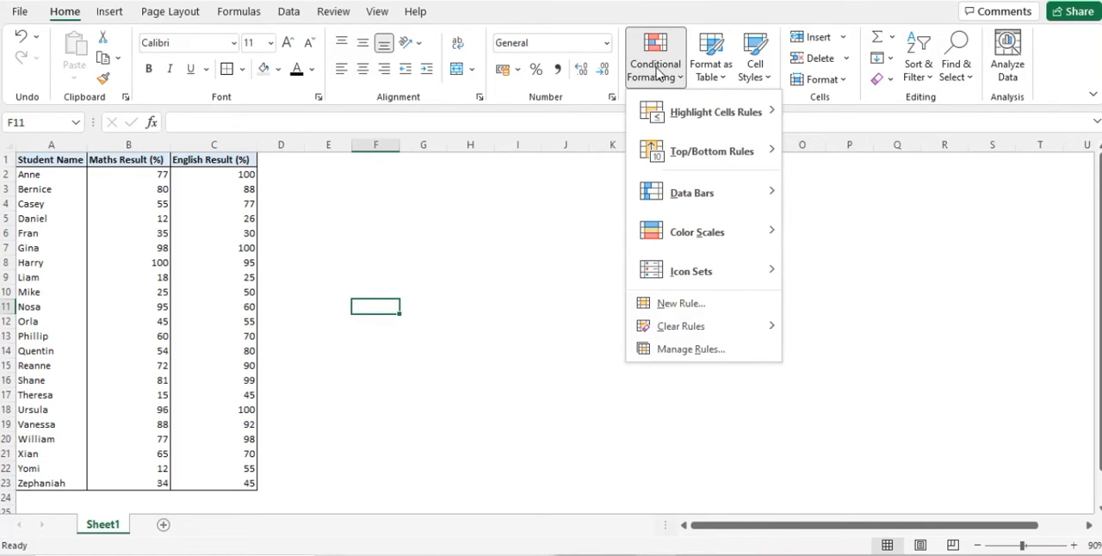
pyautogui.moveTo(674, 100)
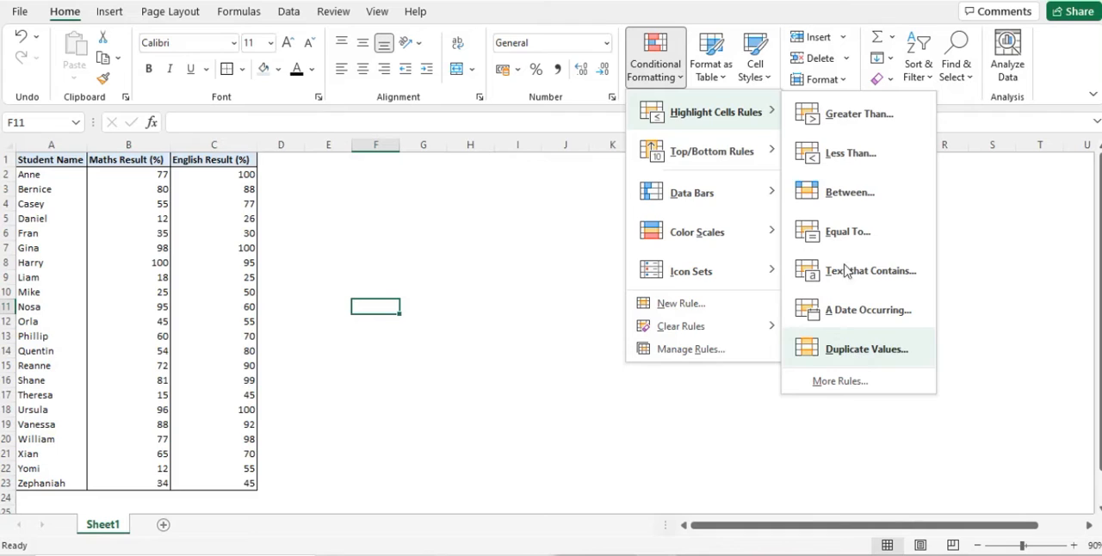
pyautogui.click(236, 211)
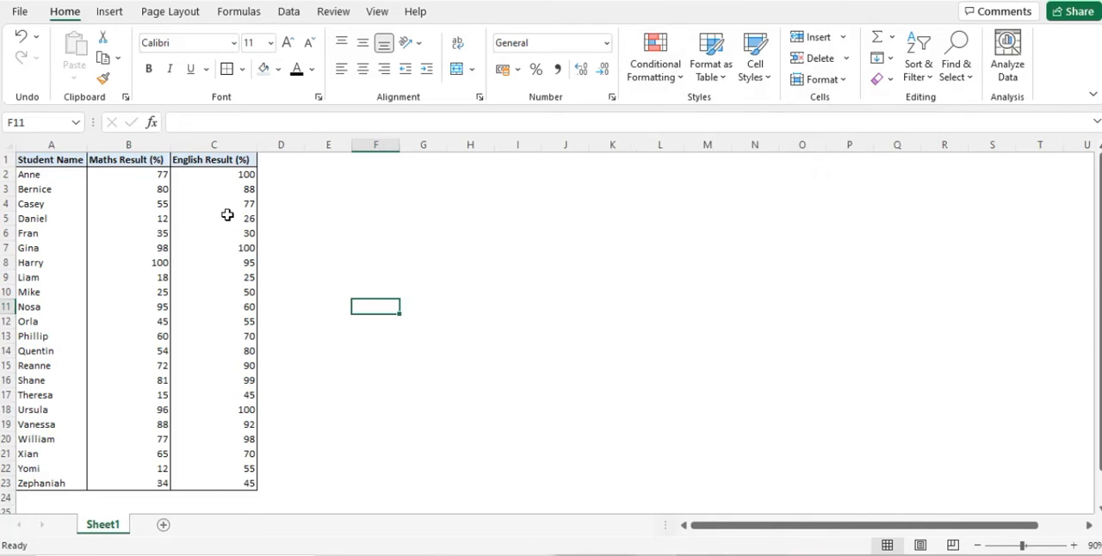
# Highlight Maths results in B2:B23 that are between 10 and 50 with Light Red Fill with Dark Red Text.
pyautogui.moveTo(141, 177); pyautogui.dragTo(111, 485)
pyautogui.click(651, 81)
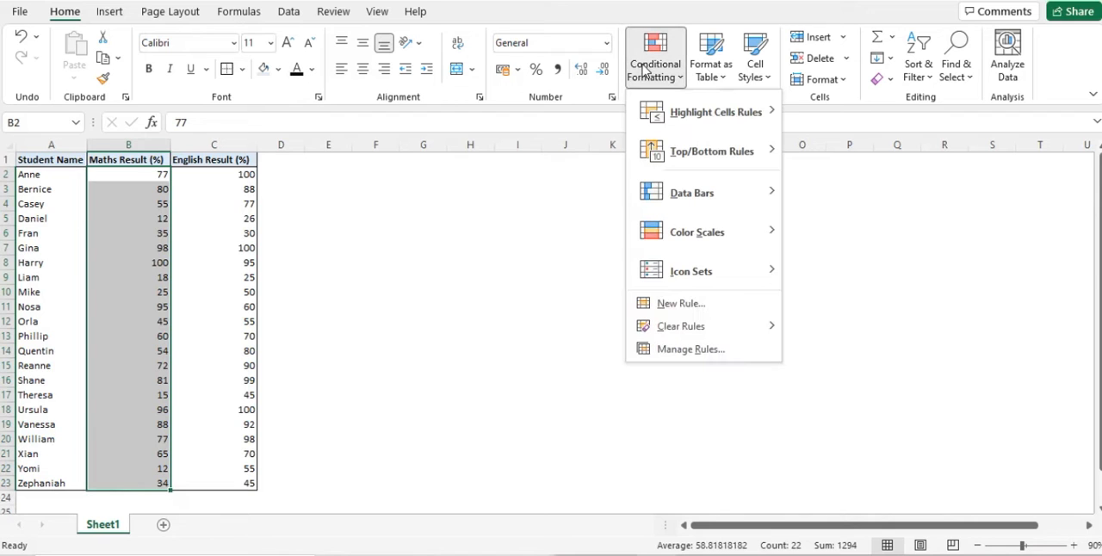
pyautogui.moveTo(732, 112)
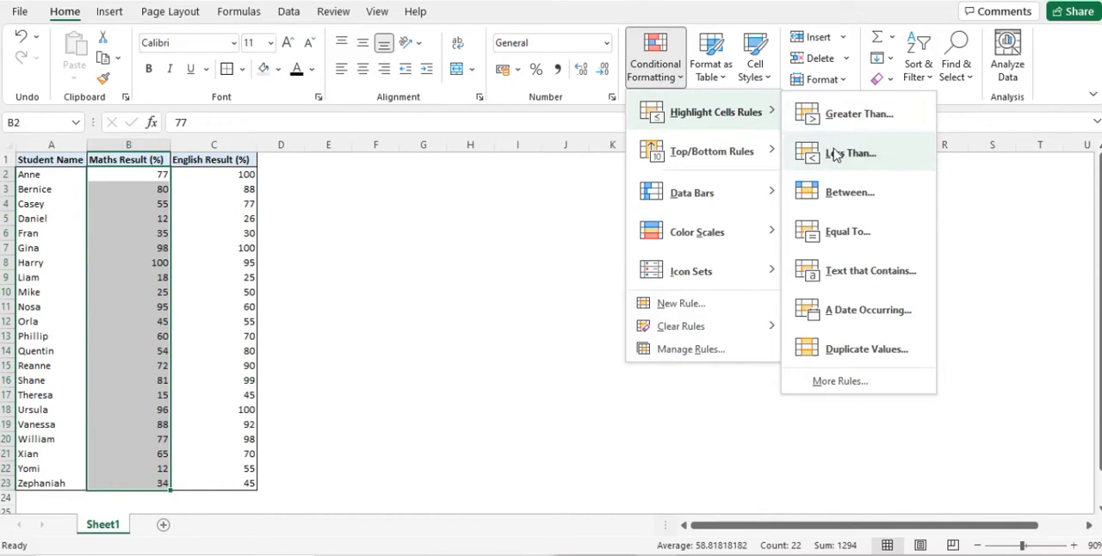
pyautogui.click(848, 193)
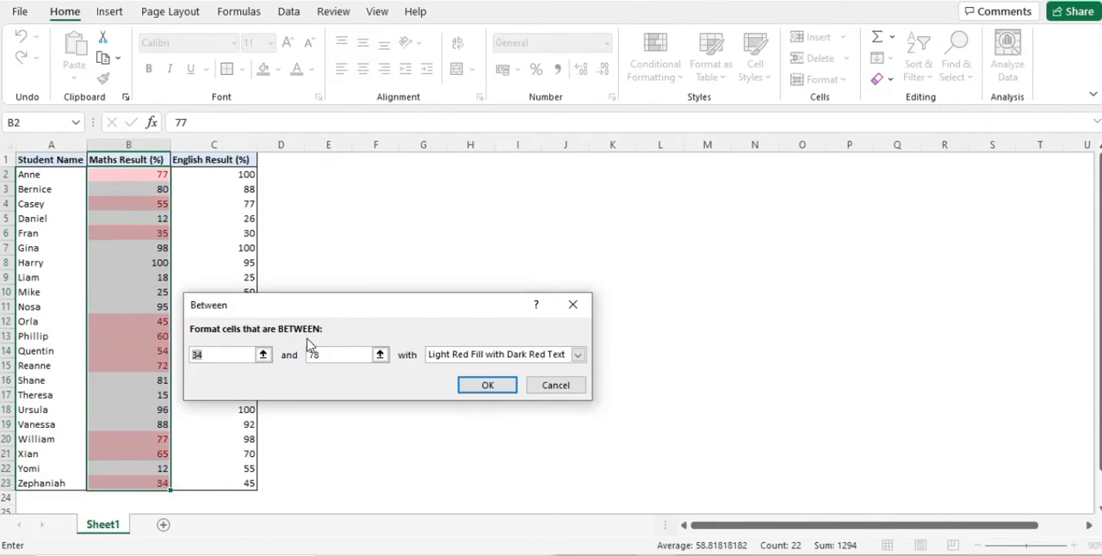
pyautogui.press('BackSpace')
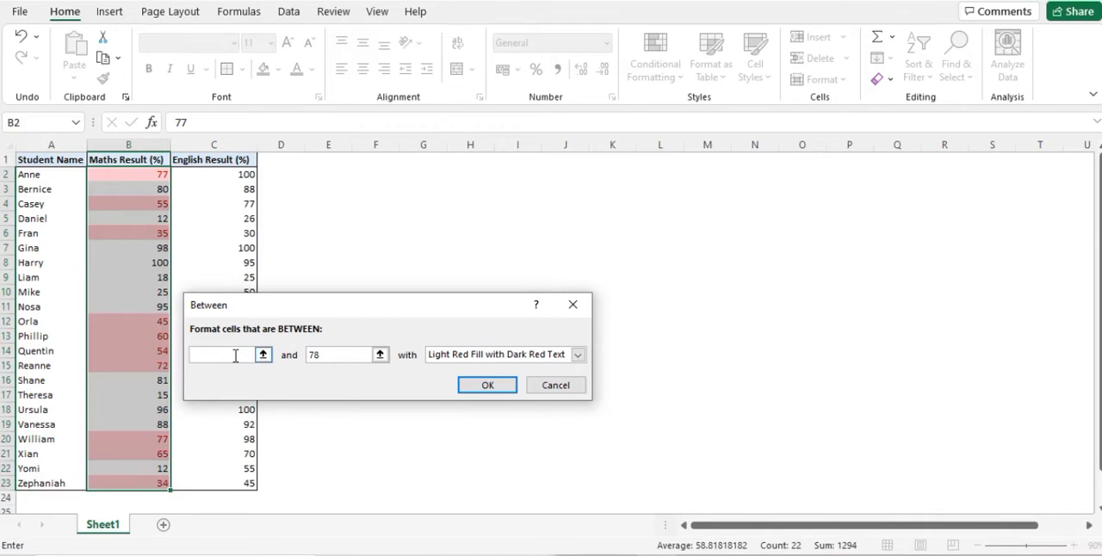
pyautogui.write('10')
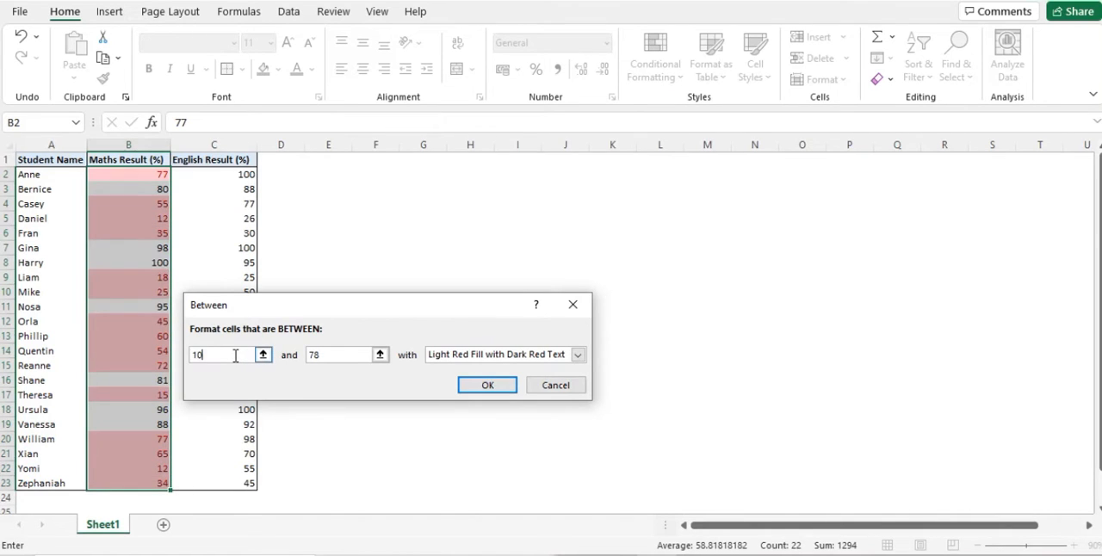
pyautogui.press('Tab')
pyautogui.press('BackSpace')
pyautogui.write('50')
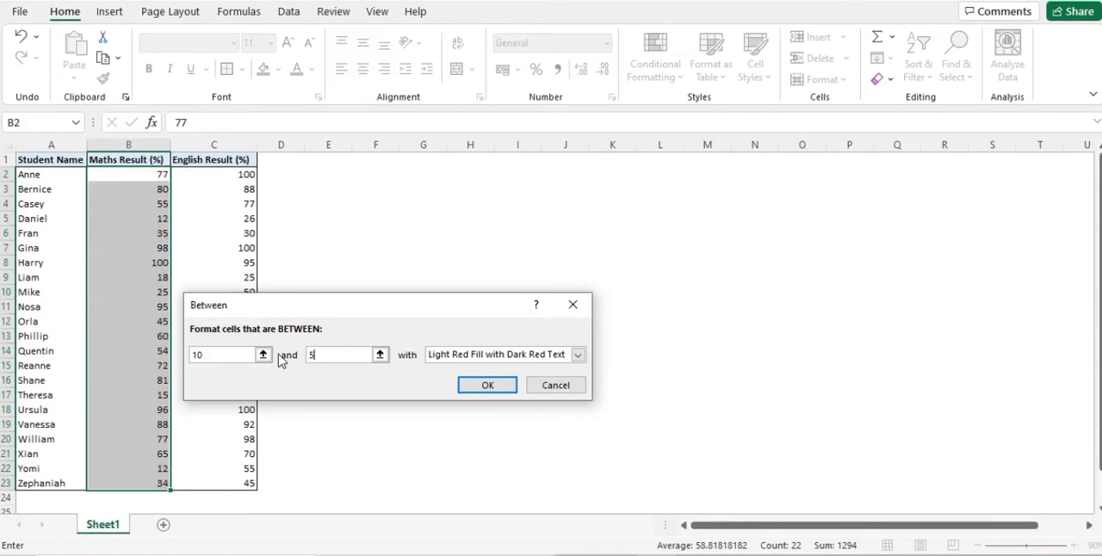
pyautogui.click(457, 360)
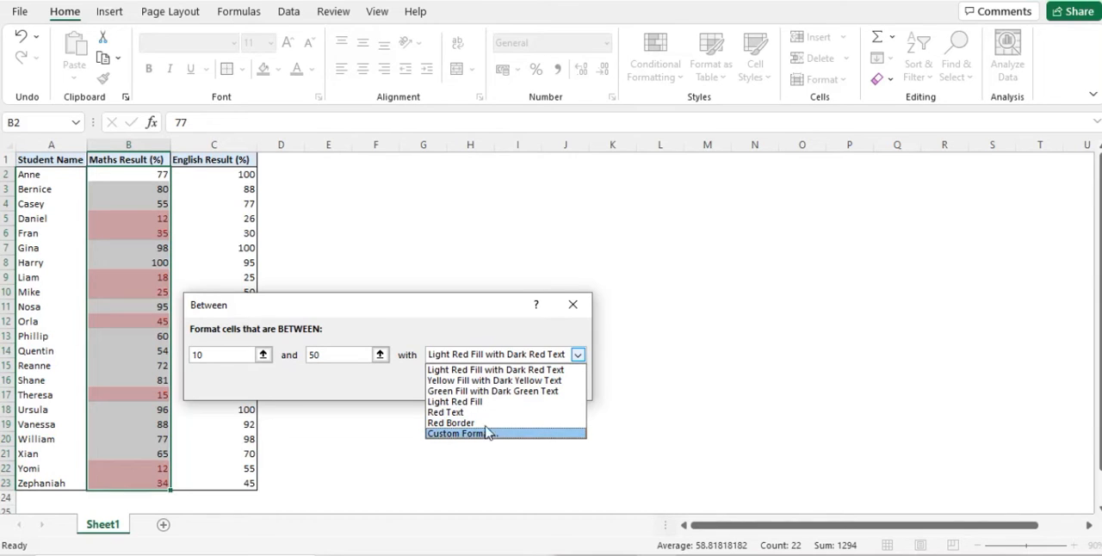
pyautogui.click(465, 370)
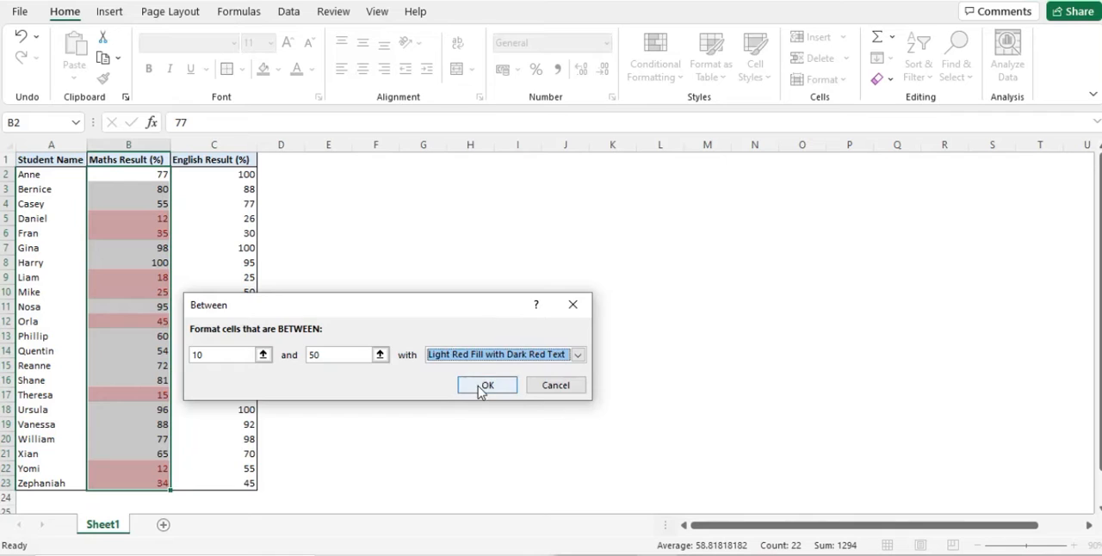
pyautogui.click(482, 386)
pyautogui.click(478, 386)
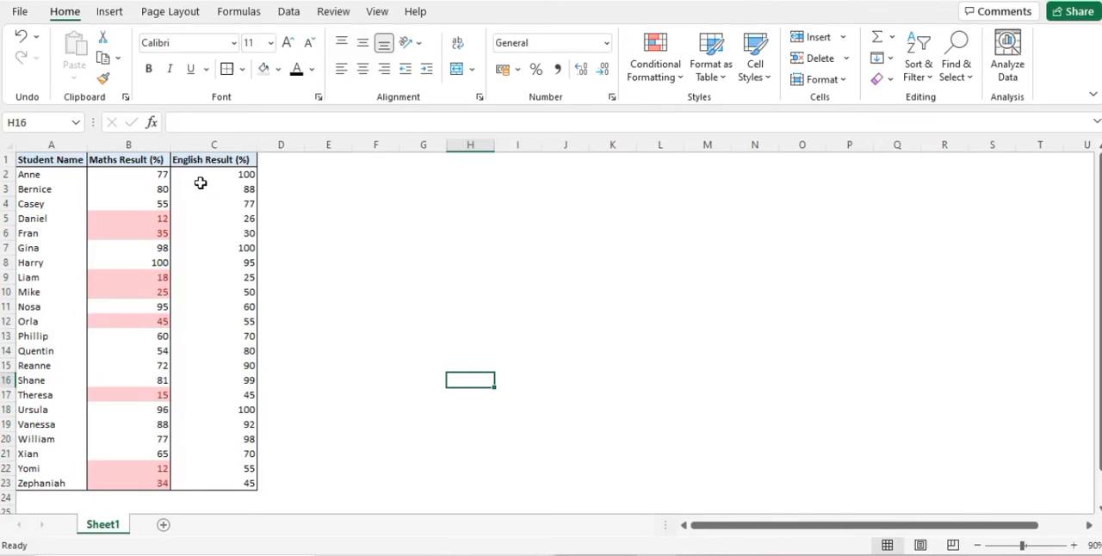
# Highlight Maths results in B2:B23 that are equal to 100 with Green Fill with Dark Green Text.
pyautogui.moveTo(143, 175); pyautogui.dragTo(150, 484)
pyautogui.click(676, 61)
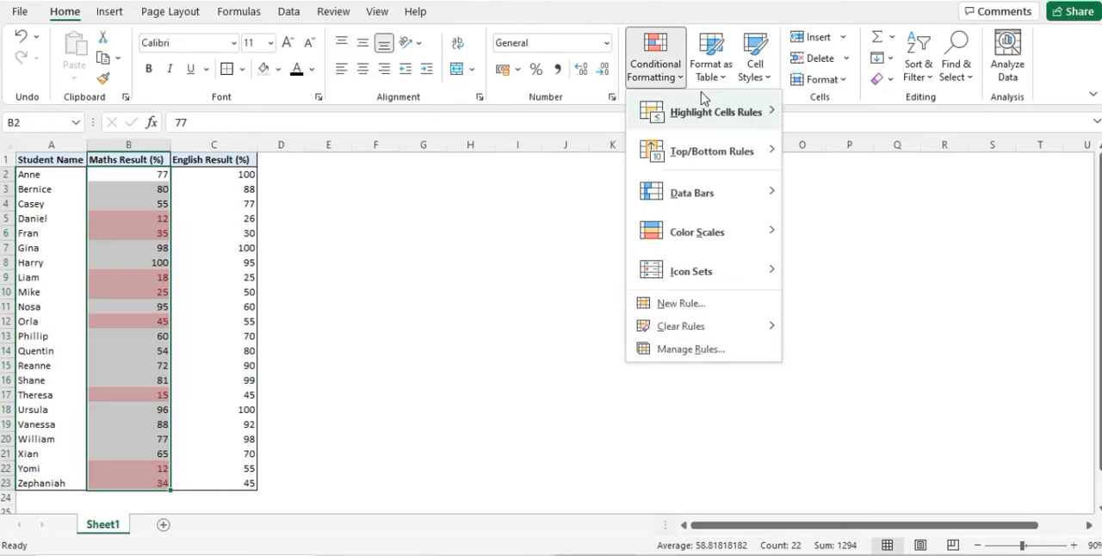
pyautogui.moveTo(702, 121)
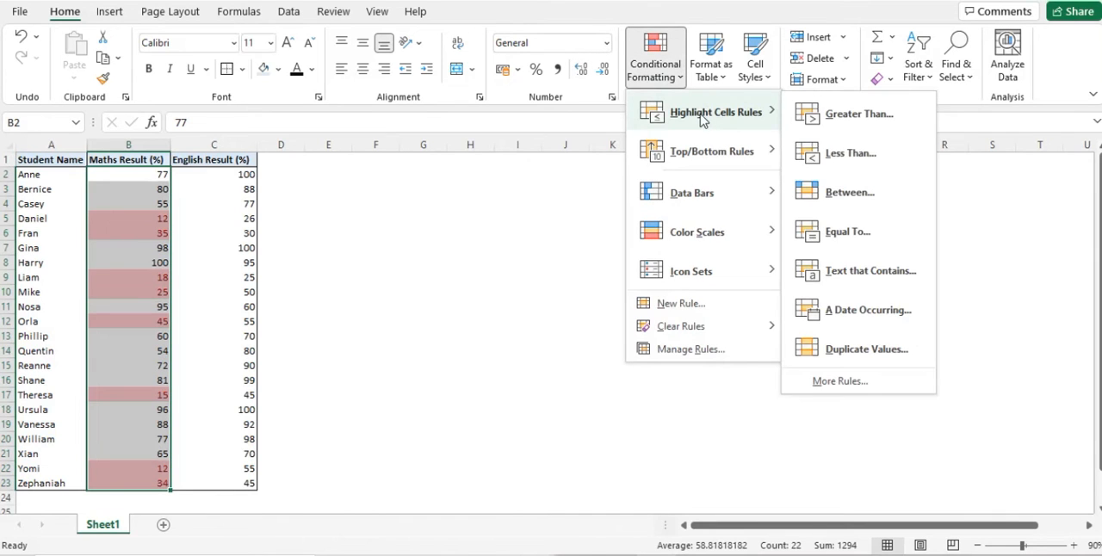
pyautogui.click(872, 234)
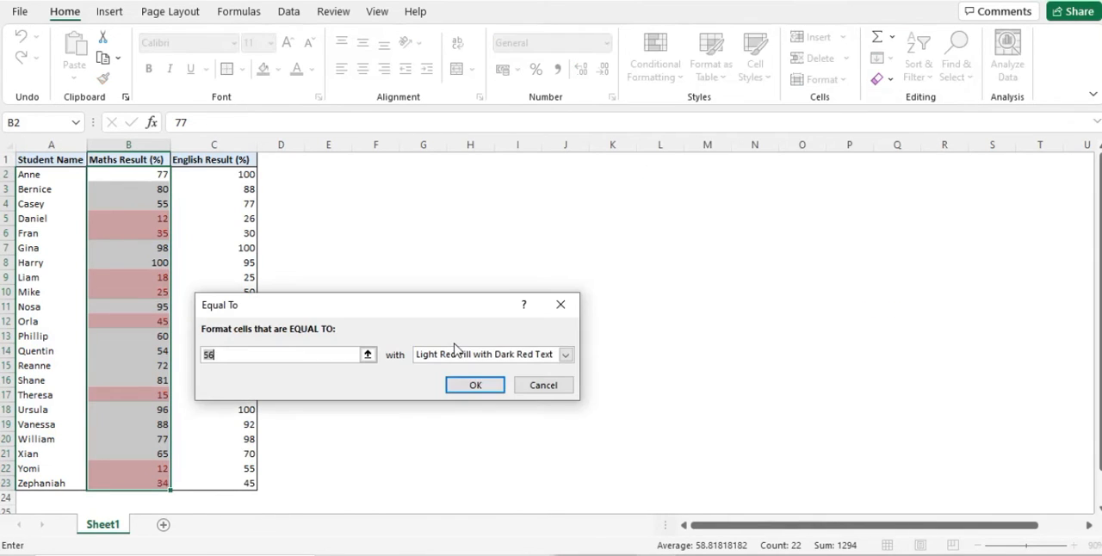
pyautogui.press('BackSpace')
pyautogui.write('100')
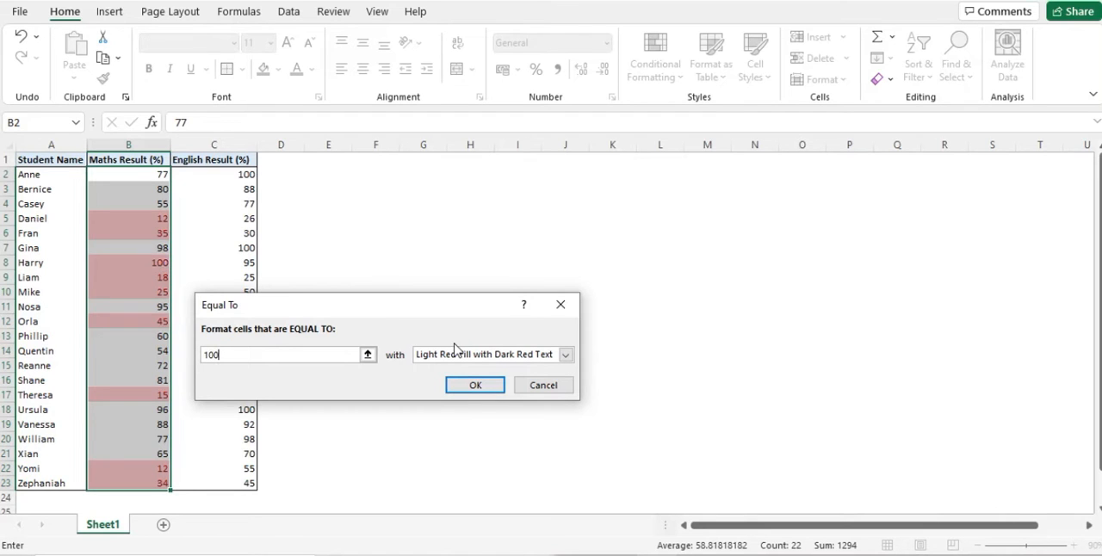
pyautogui.click(472, 358)
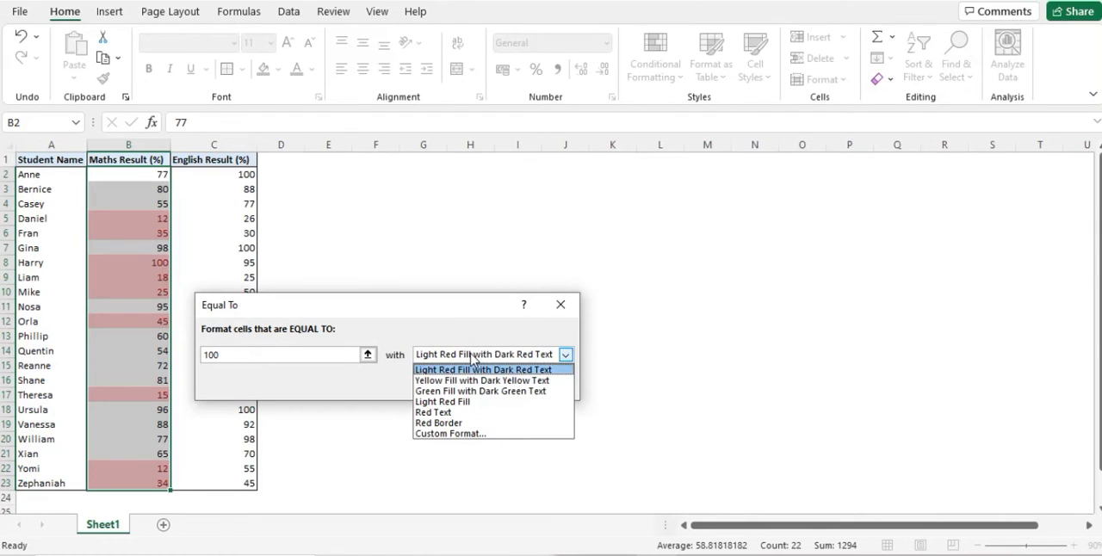
pyautogui.click(465, 391)
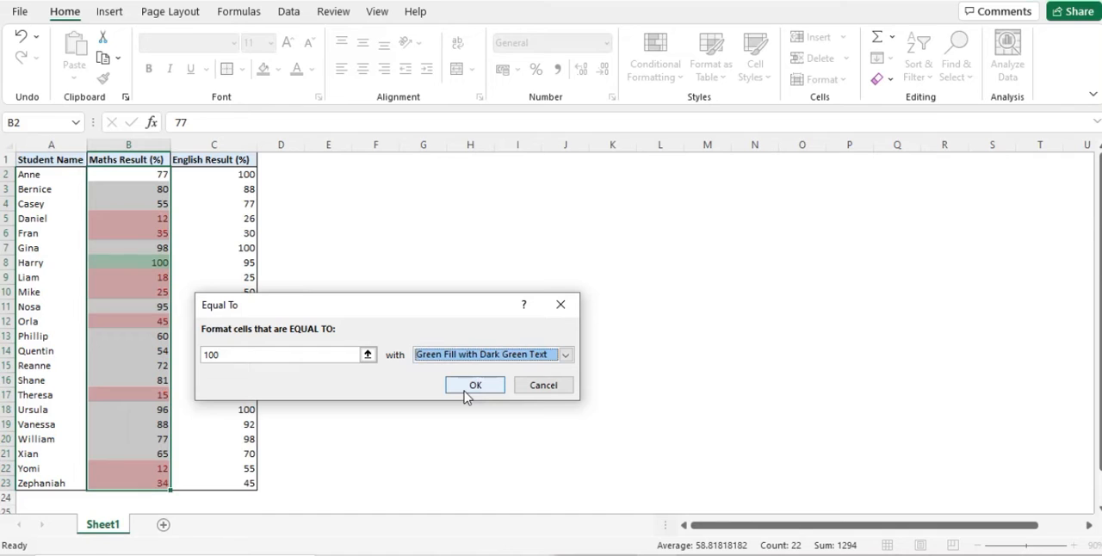
pyautogui.click(480, 384)
pyautogui.click(478, 376)
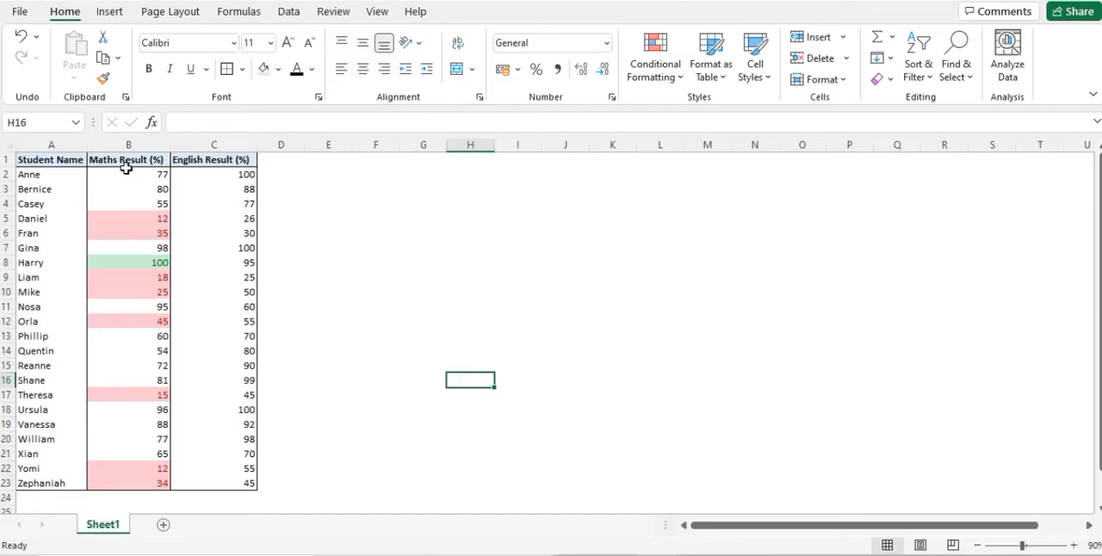
# Undo the Equal To rule and clear the remaining conditional formatting rules from the Maths results in B2:B23.
pyautogui.hotkey('ctrl', 'z')
pyautogui.moveTo(157, 177); pyautogui.dragTo(136, 480)
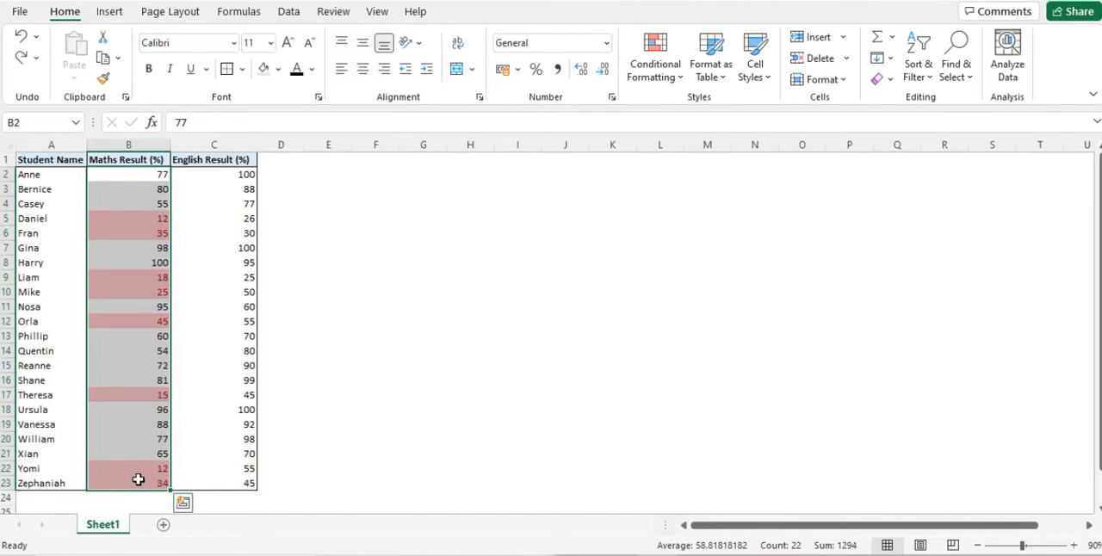
pyautogui.click(637, 71)
pyautogui.moveTo(770, 327)
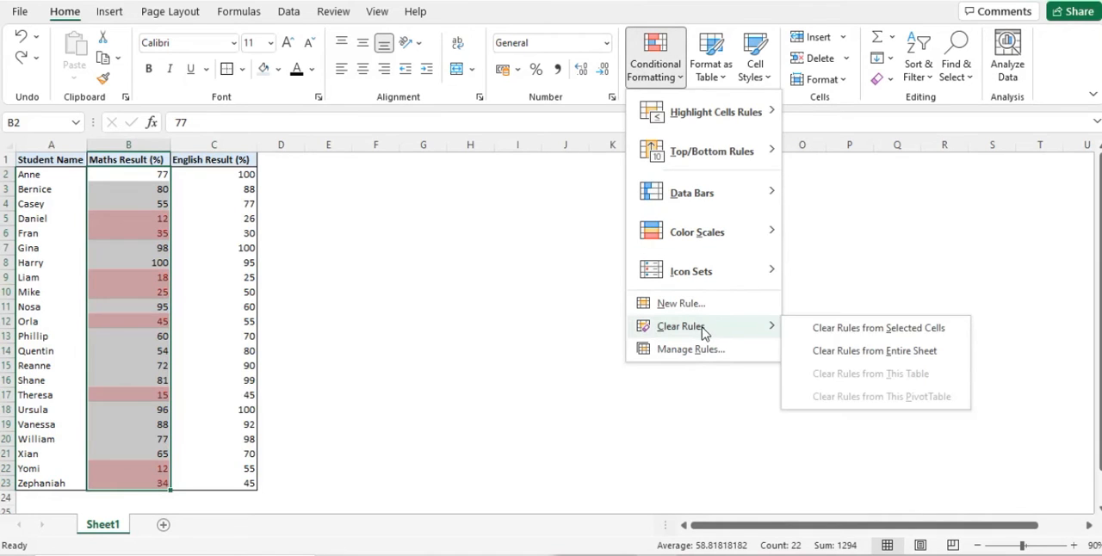
pyautogui.click(865, 334)
pyautogui.click(605, 274)
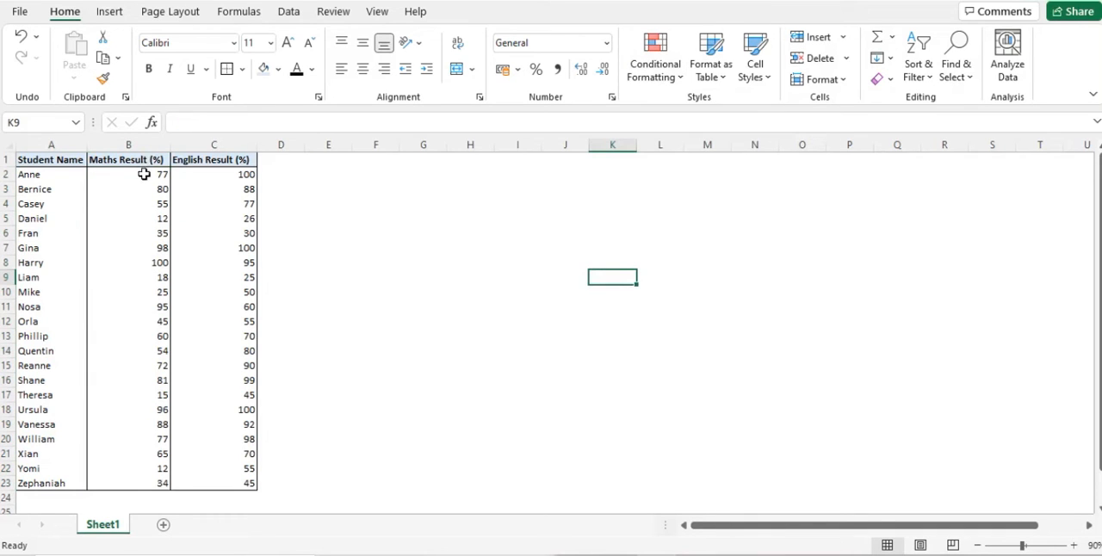
# Highlight duplicate values in the Maths results B2:B23 with Yellow Fill with Dark Yellow Text.
pyautogui.moveTo(139, 174); pyautogui.dragTo(123, 488)
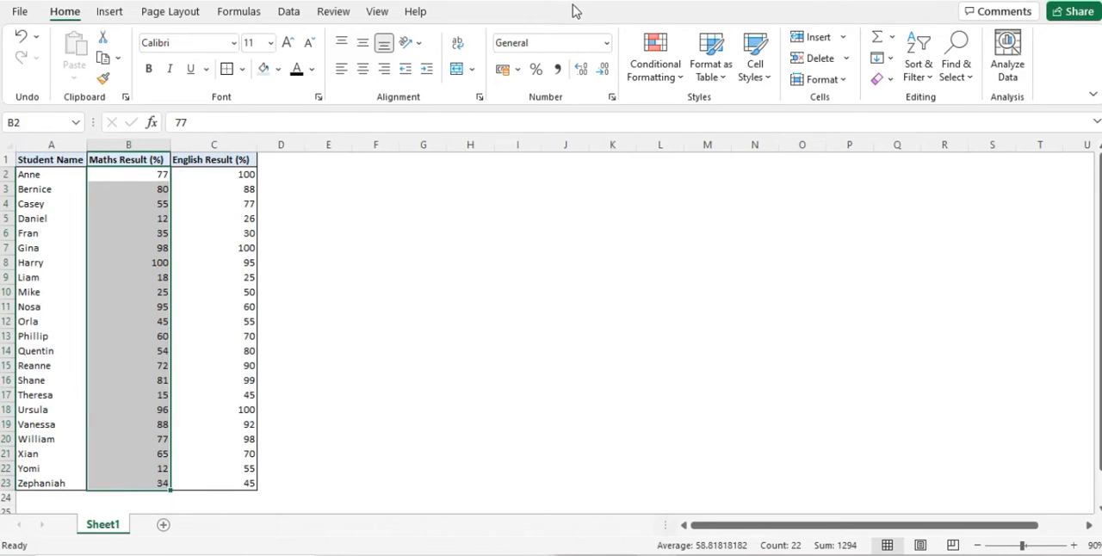
pyautogui.click(655, 59)
pyautogui.moveTo(707, 114)
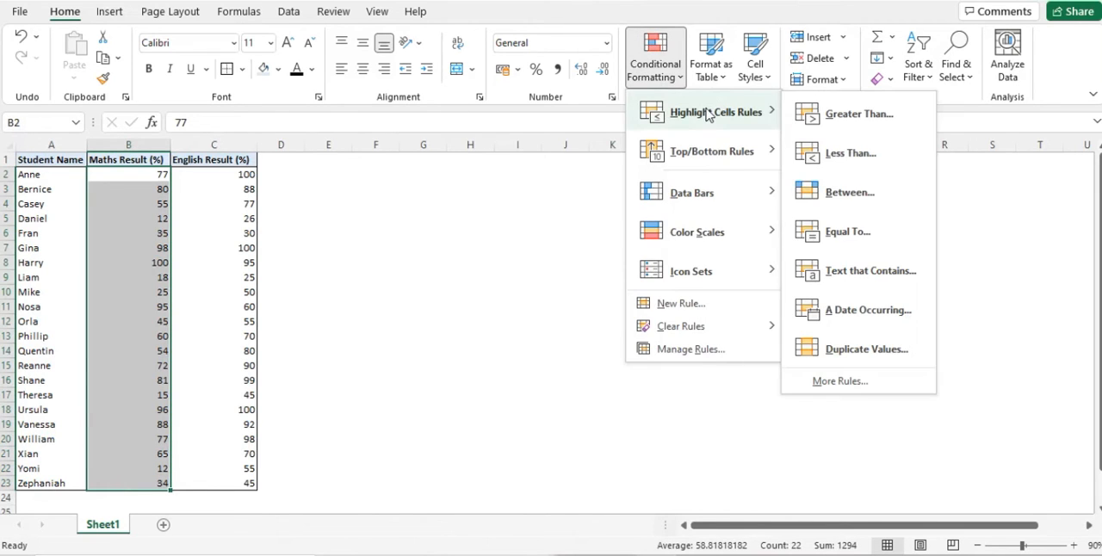
pyautogui.click(866, 348)
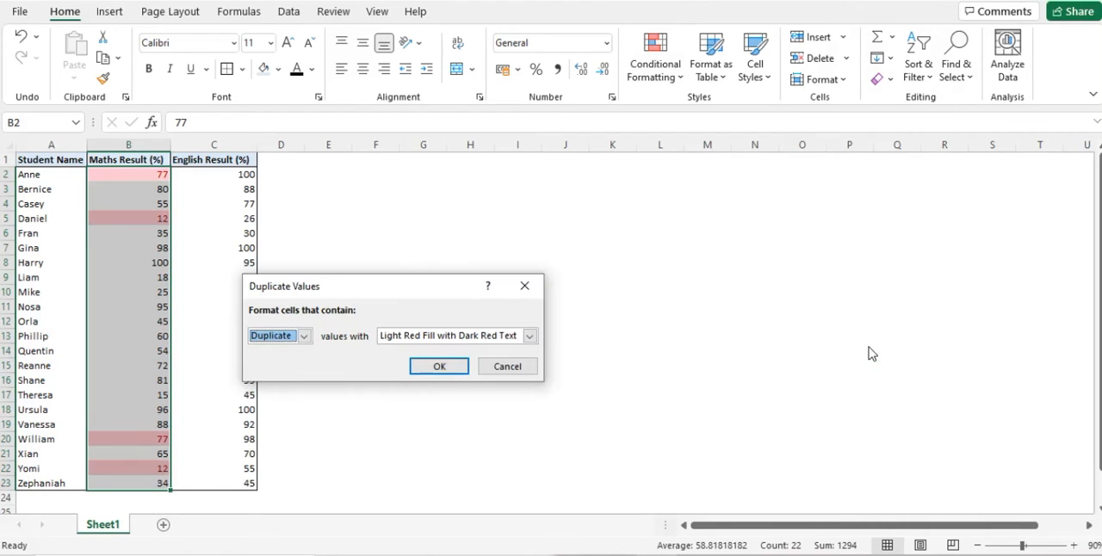
pyautogui.click(439, 337)
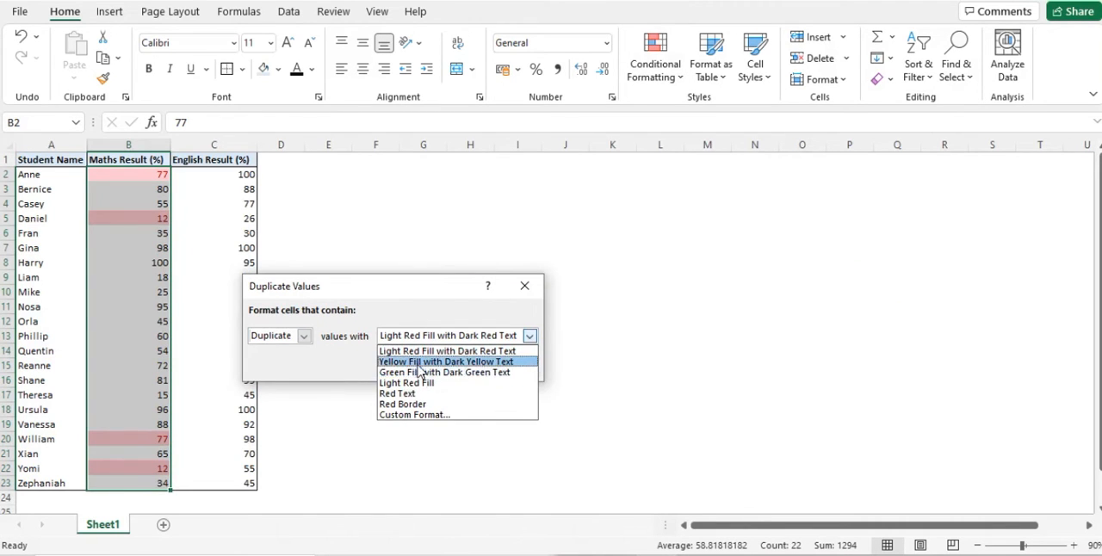
pyautogui.click(419, 363)
pyautogui.click(436, 364)
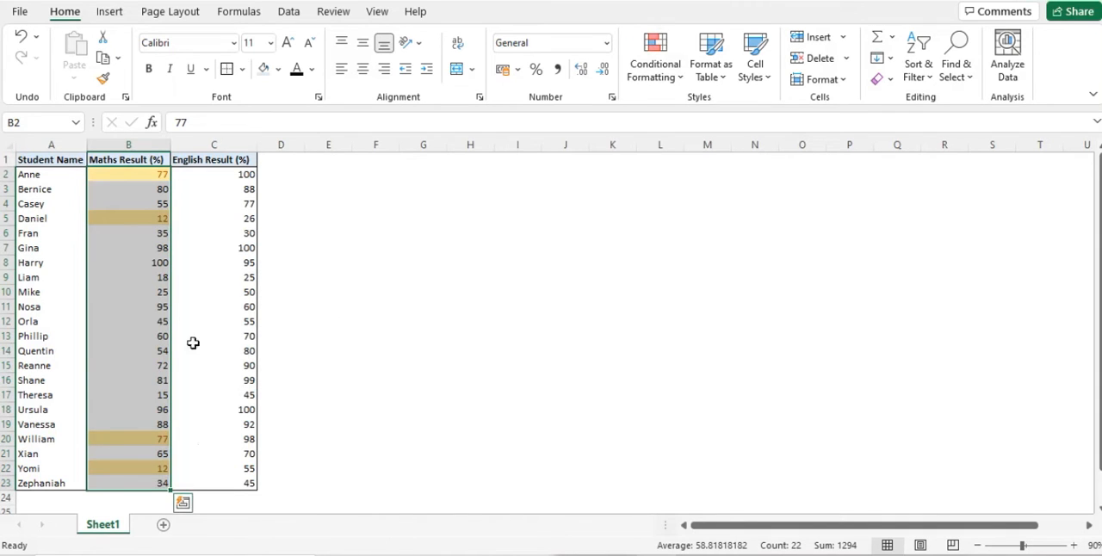
pyautogui.click(353, 424)
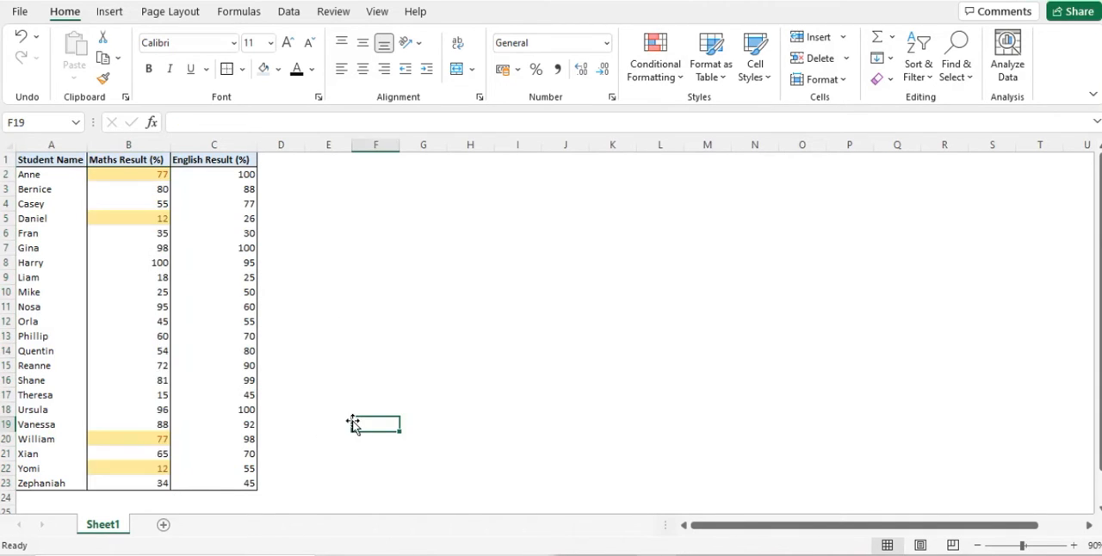
# Select the Maths results B2:B23 and examine the Top/Bottom Rules, Data Bars, Color Scales, Icon Sets and rule management options for conditional formatting.
pyautogui.click(139, 174)
pyautogui.hotkey('ctrl', 'shift', 'Down')
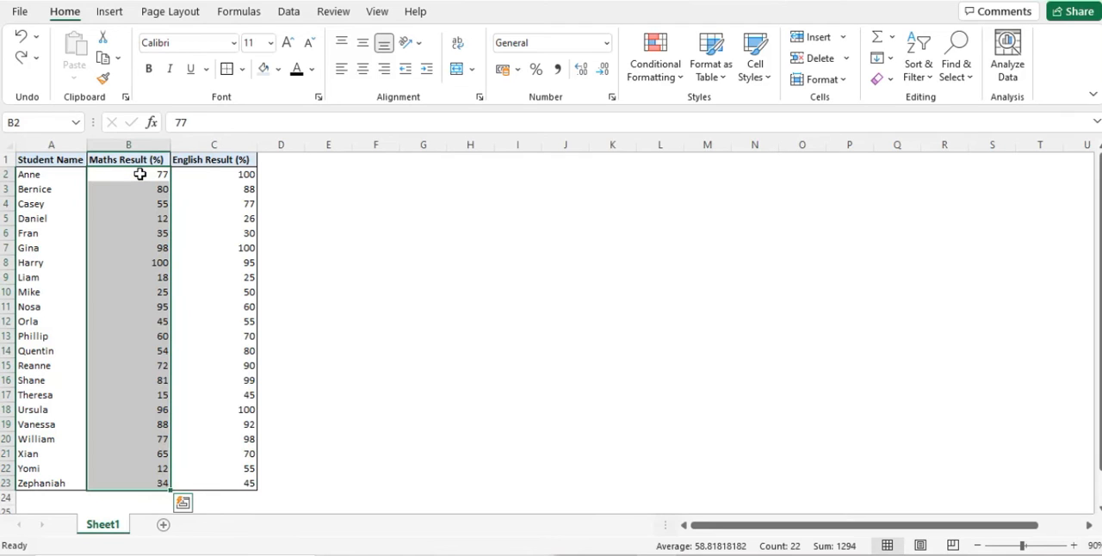
pyautogui.click(655, 79)
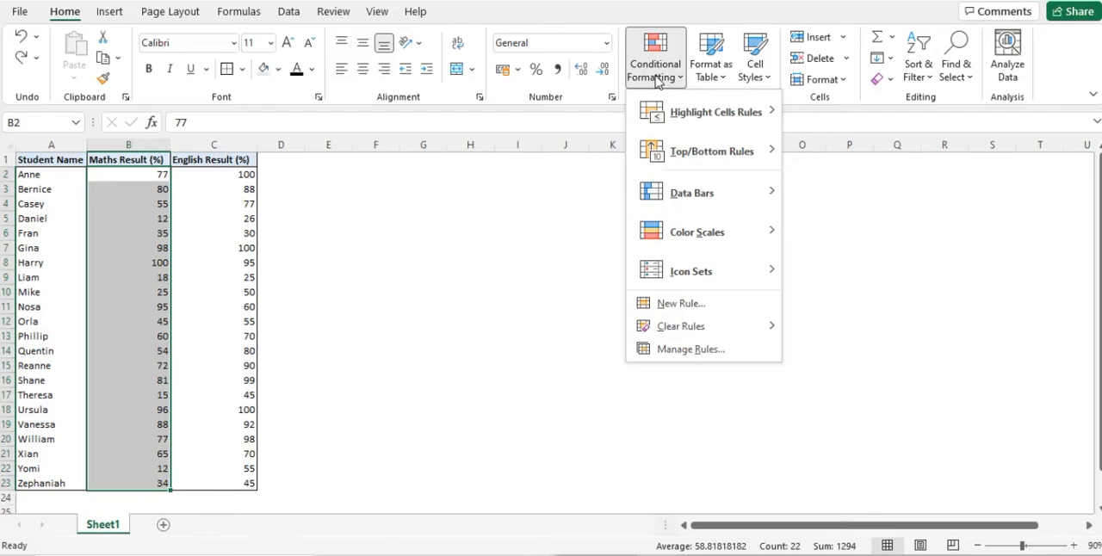
pyautogui.moveTo(683, 150)
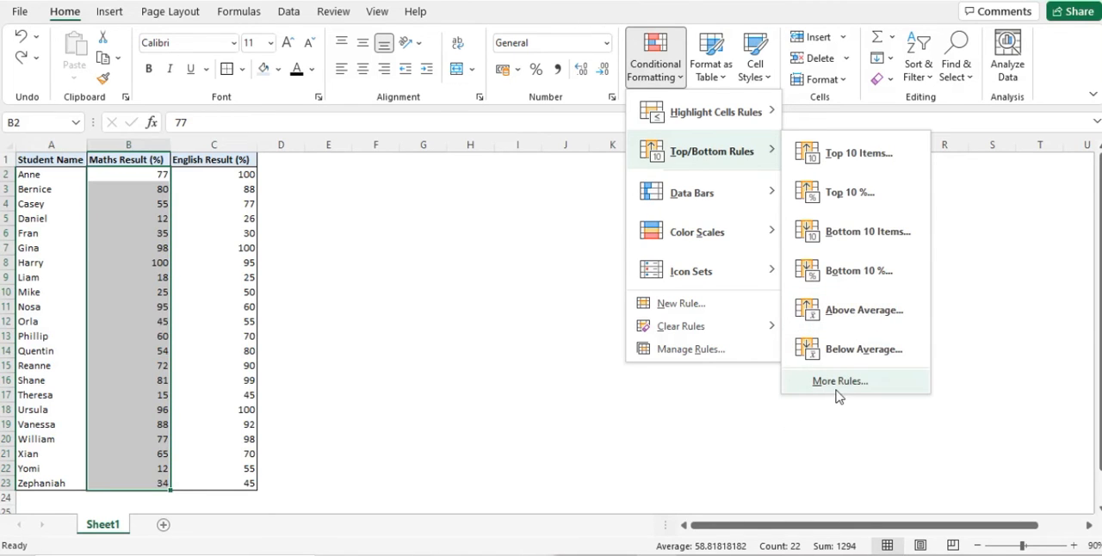
pyautogui.moveTo(705, 193)
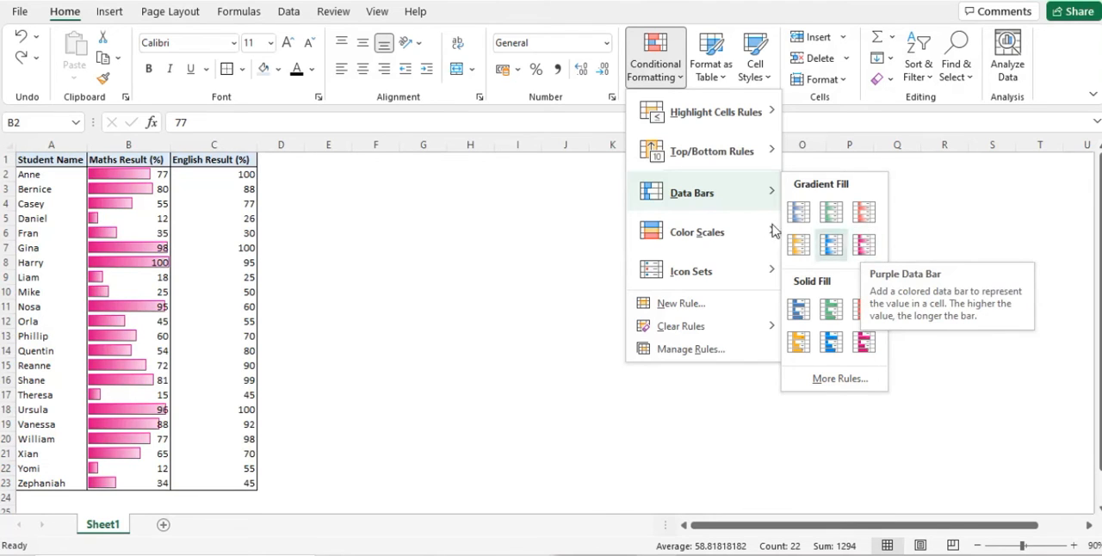
pyautogui.moveTo(705, 235)
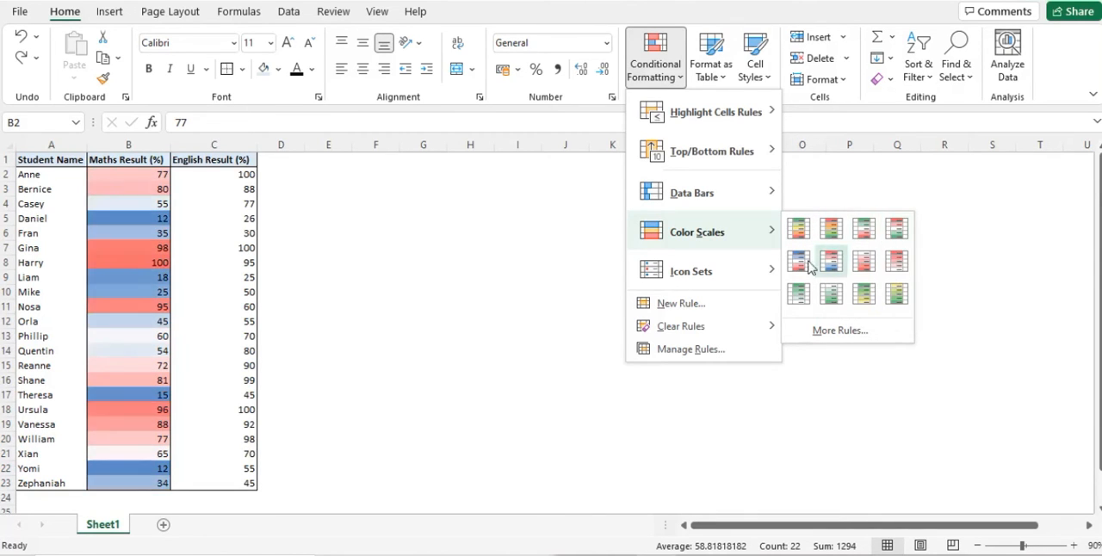
pyautogui.moveTo(688, 282)
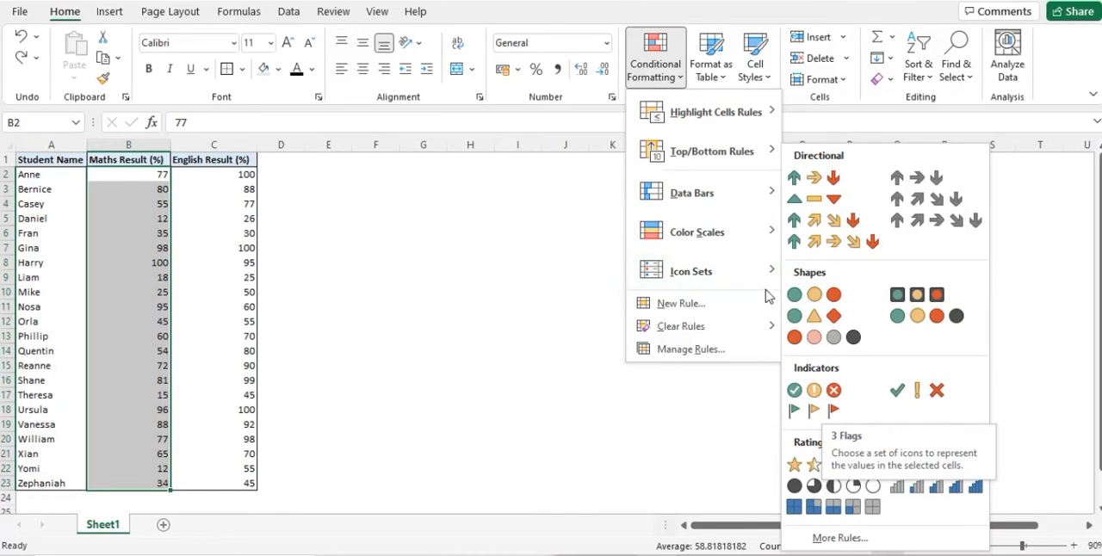
pyautogui.moveTo(681, 327)
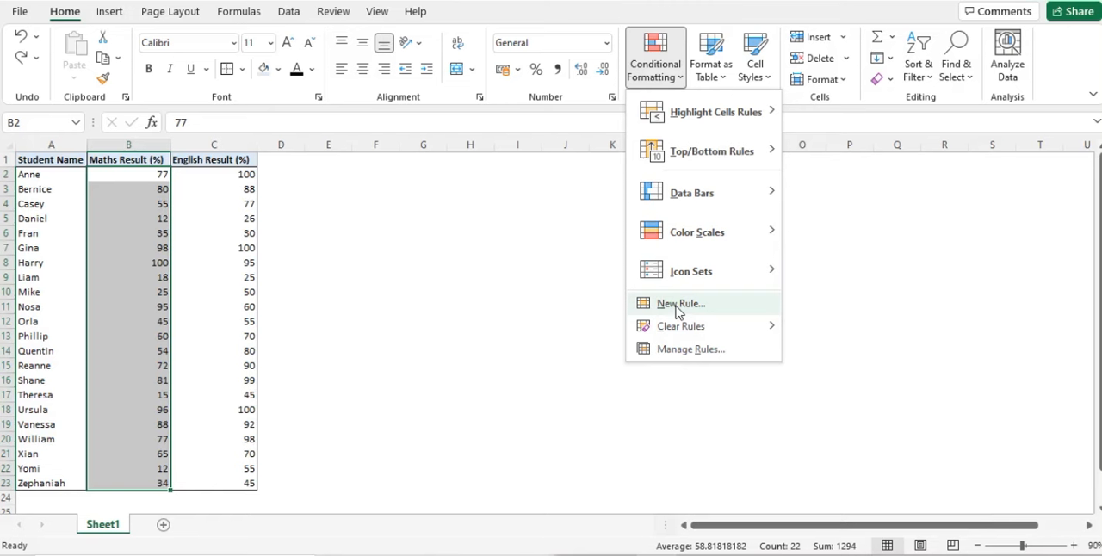
# Start a new formatting rule for the Maths results in B2:B23 and set its format style to 3-Color Scale.
pyautogui.click(679, 305)
pyautogui.moveTo(442, 132); pyautogui.dragTo(444, 132)
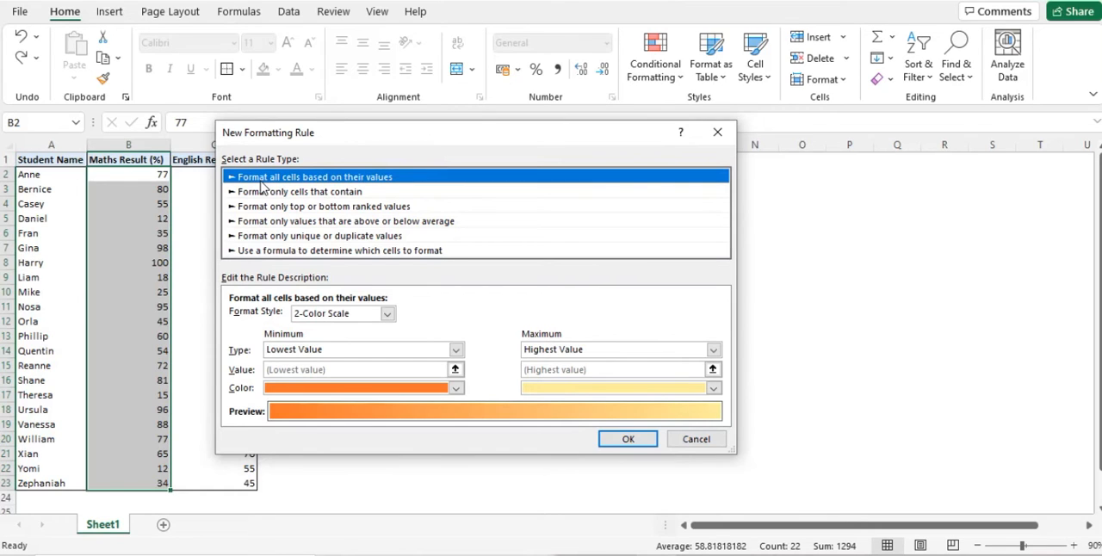
pyautogui.click(364, 315)
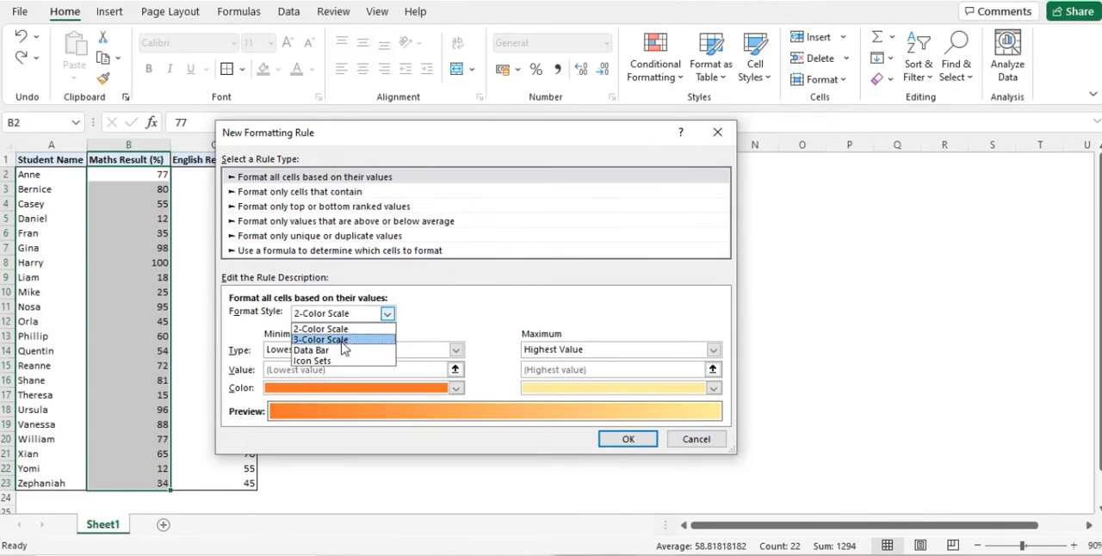
pyautogui.click(447, 323)
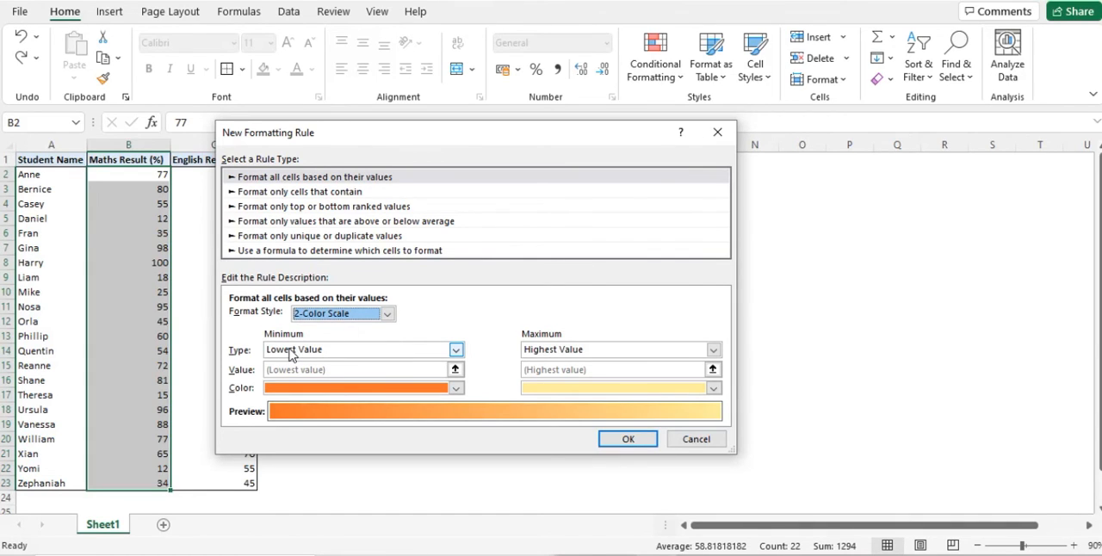
pyautogui.click(368, 313)
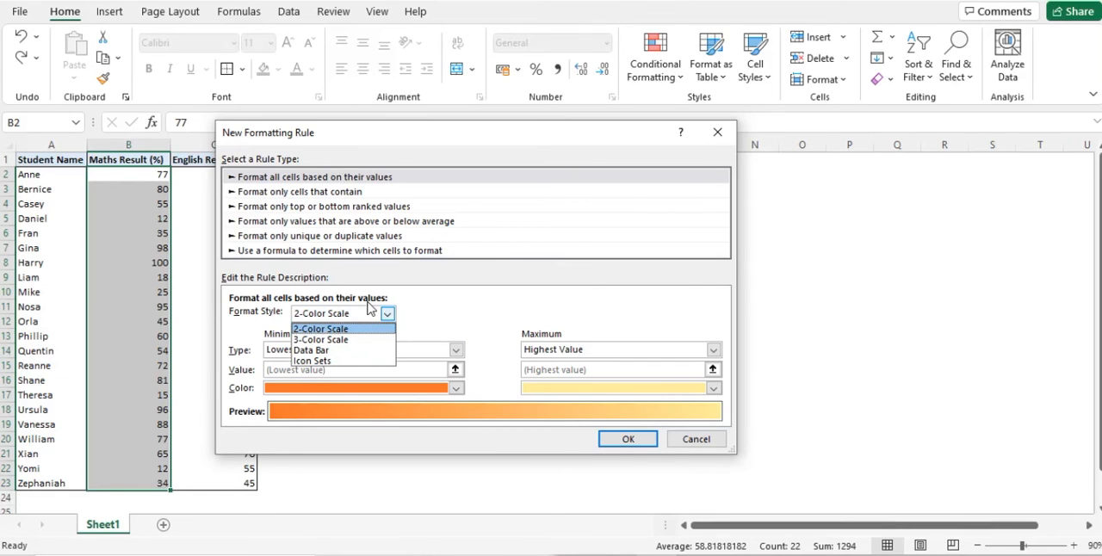
pyautogui.click(349, 339)
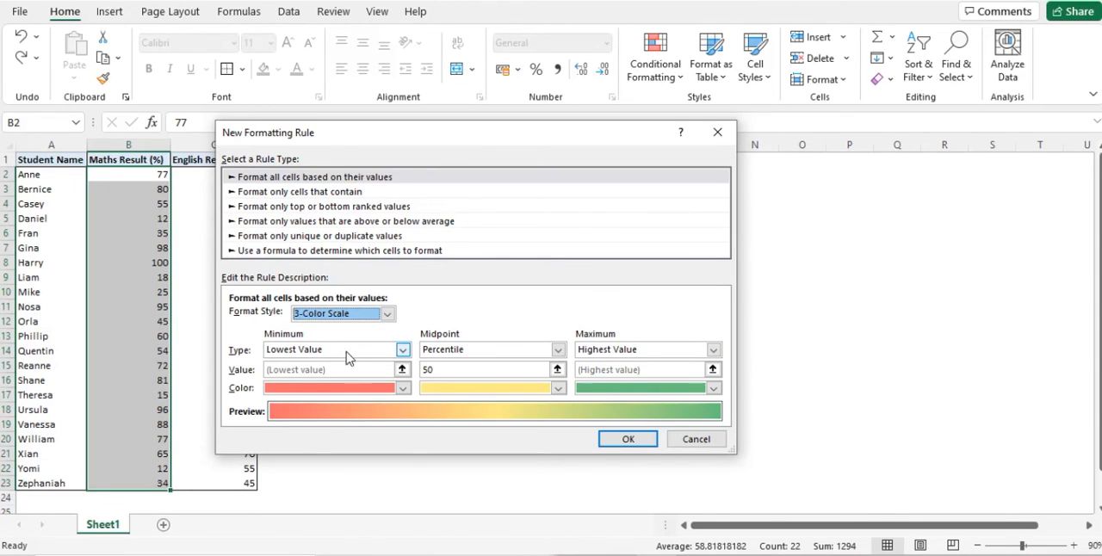
# Set both the minimum and maximum types of the 3-Color Scale rule to Number.
pyautogui.click(348, 355)
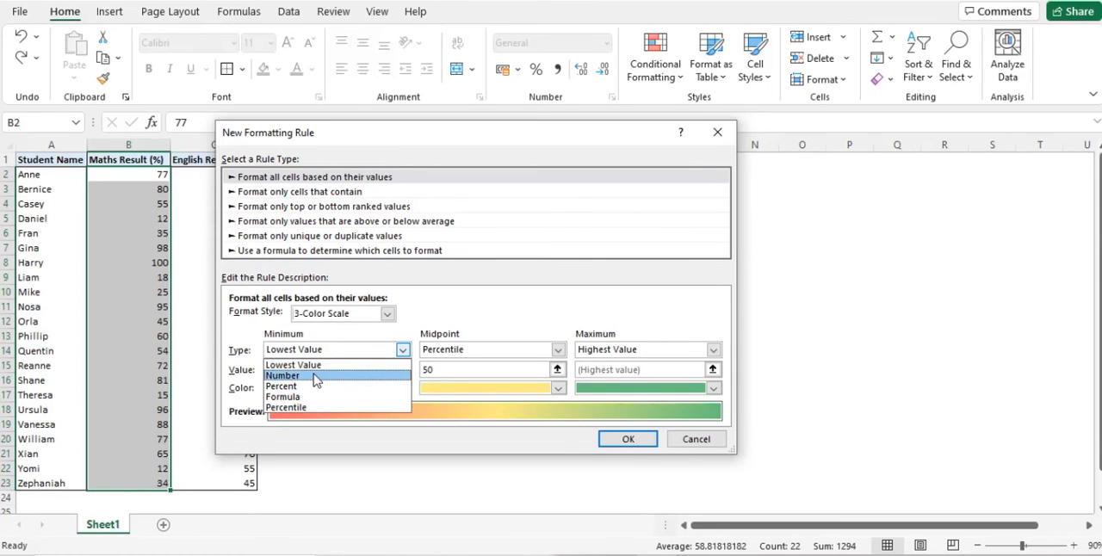
pyautogui.click(317, 376)
pyautogui.click(466, 352)
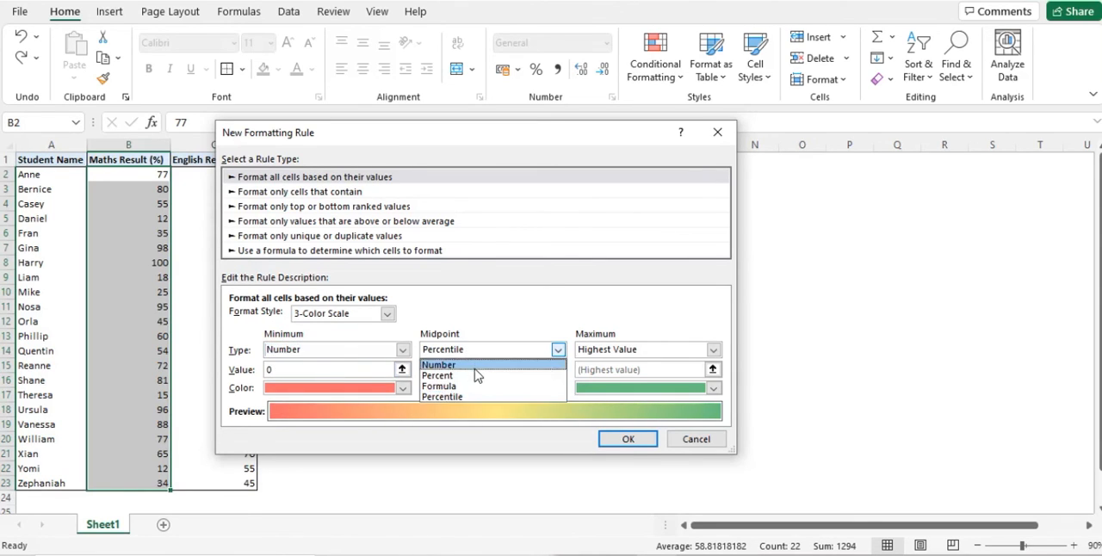
pyautogui.click(455, 361)
pyautogui.click(616, 350)
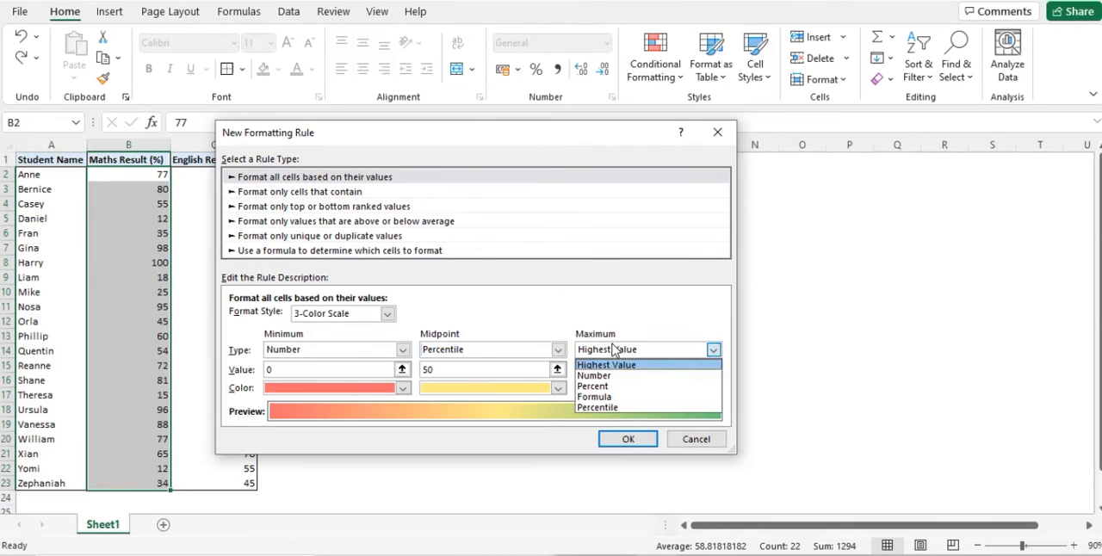
pyautogui.click(600, 376)
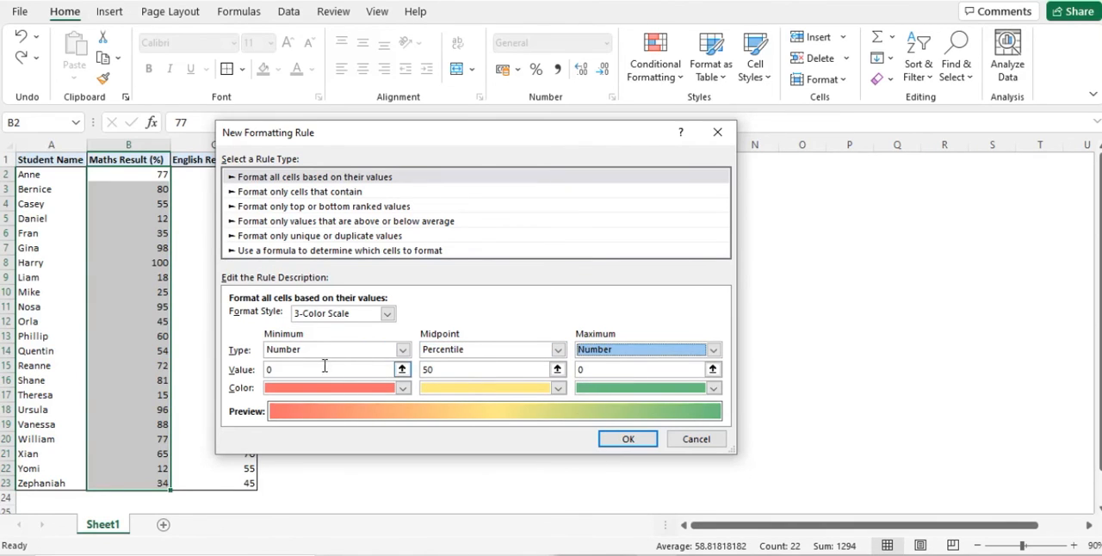
# Set the color scale's maximum value to 100 and apply the rule to the Maths results.
pyautogui.click(602, 369)
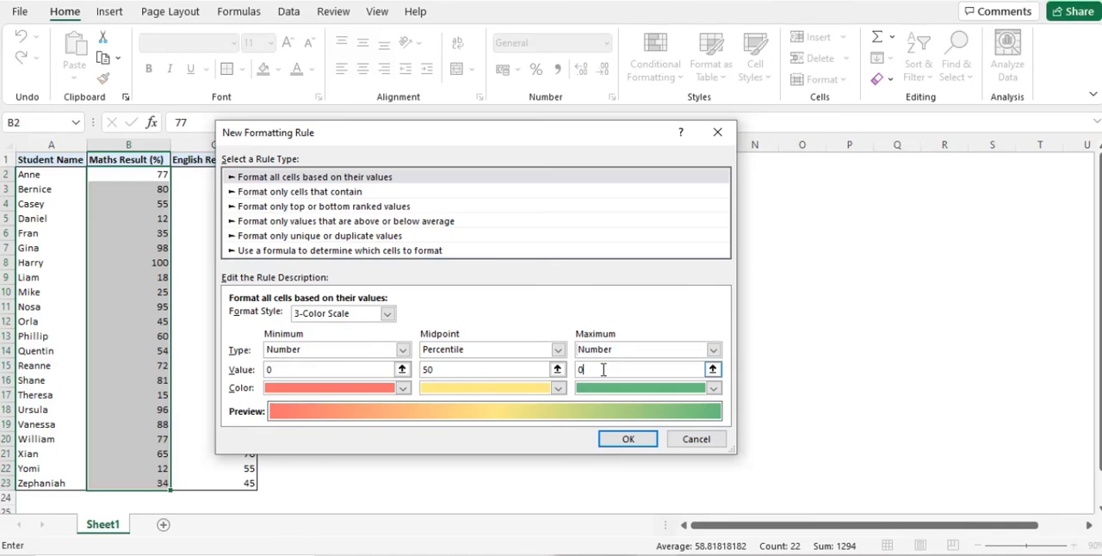
pyautogui.write('+')
pyautogui.press('Left')
pyautogui.press('BackSpace')
pyautogui.press('BackSpace')
pyautogui.press('BackSpace')
pyautogui.press('BackSpace')
pyautogui.press('BackSpace')
pyautogui.press('BackSpace')
pyautogui.write('100')
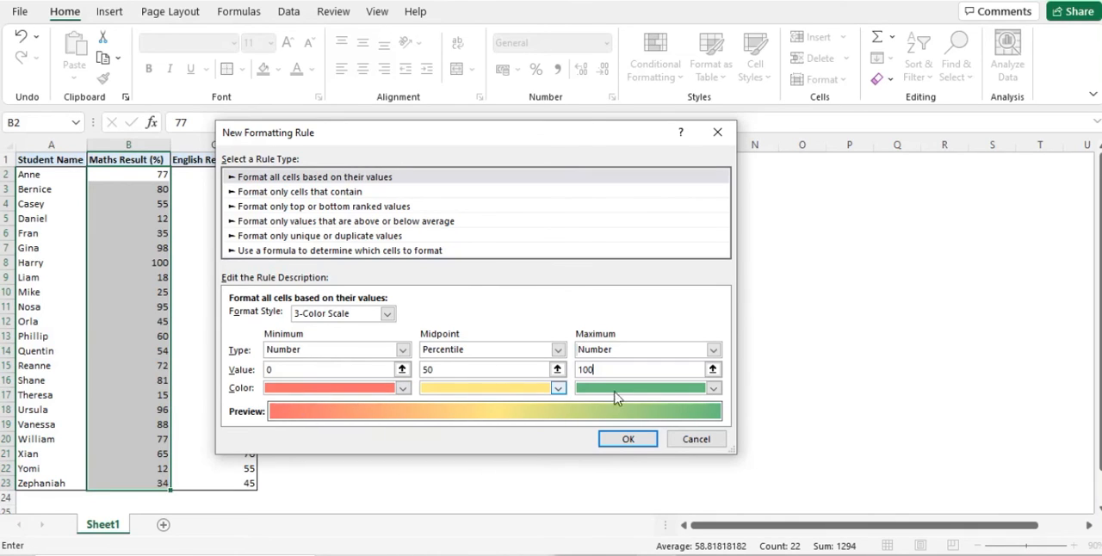
pyautogui.click(628, 440)
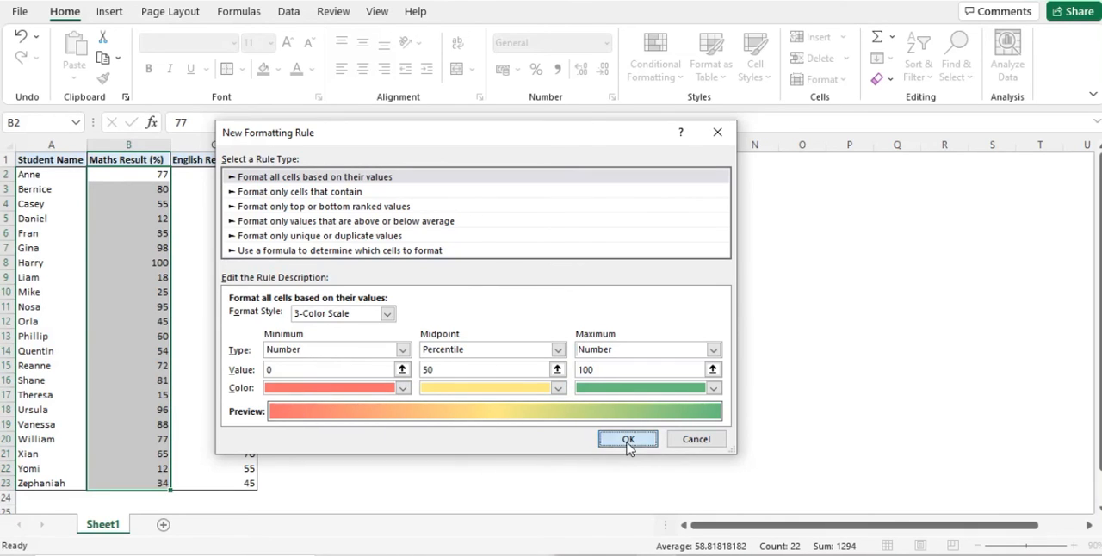
pyautogui.click(378, 319)
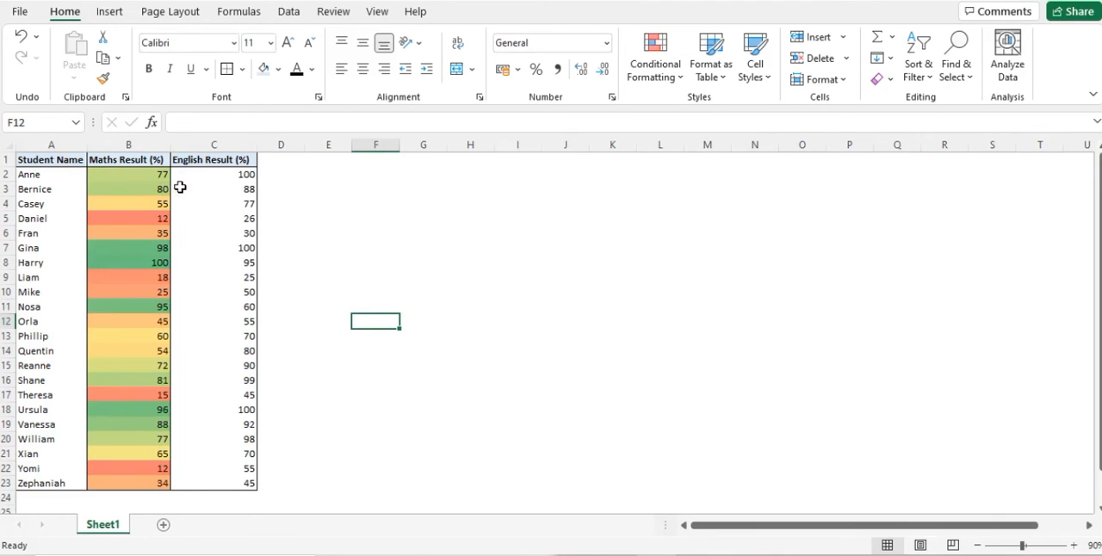
# Examine how the color scale shades low, middle and high Maths results in column B.
pyautogui.click(153, 220)
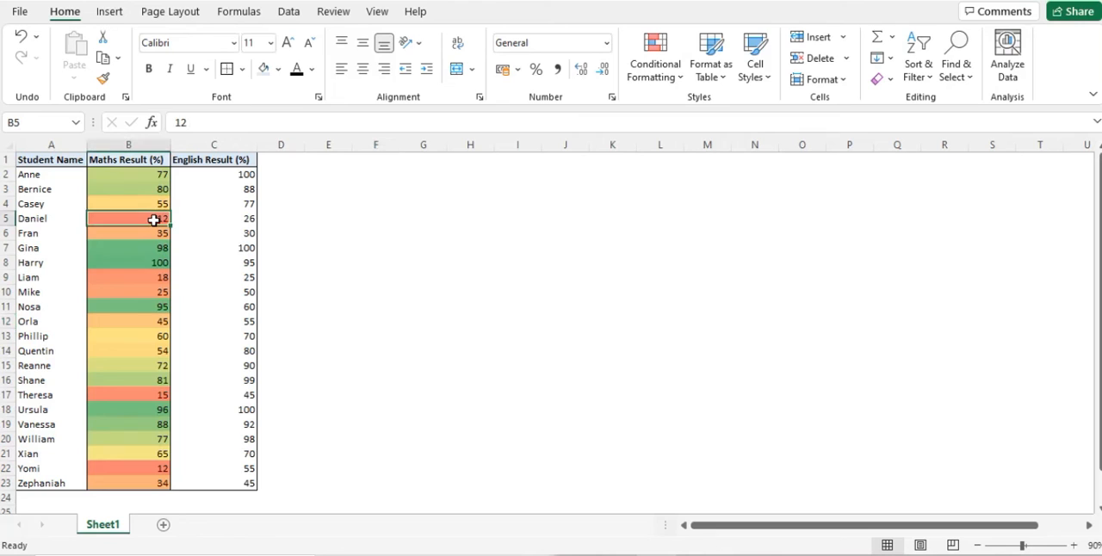
pyautogui.click(151, 278)
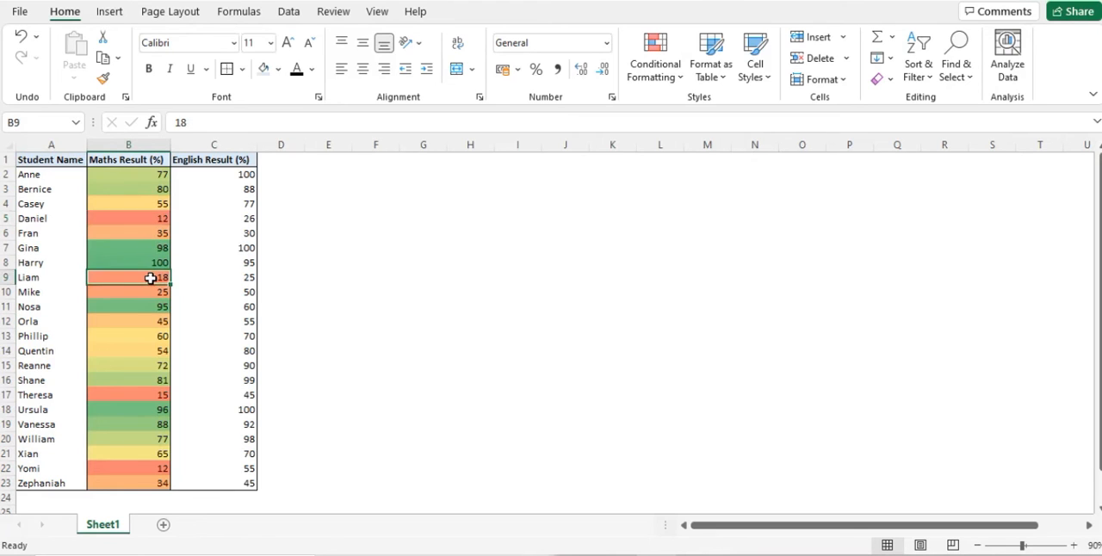
pyautogui.click(147, 293)
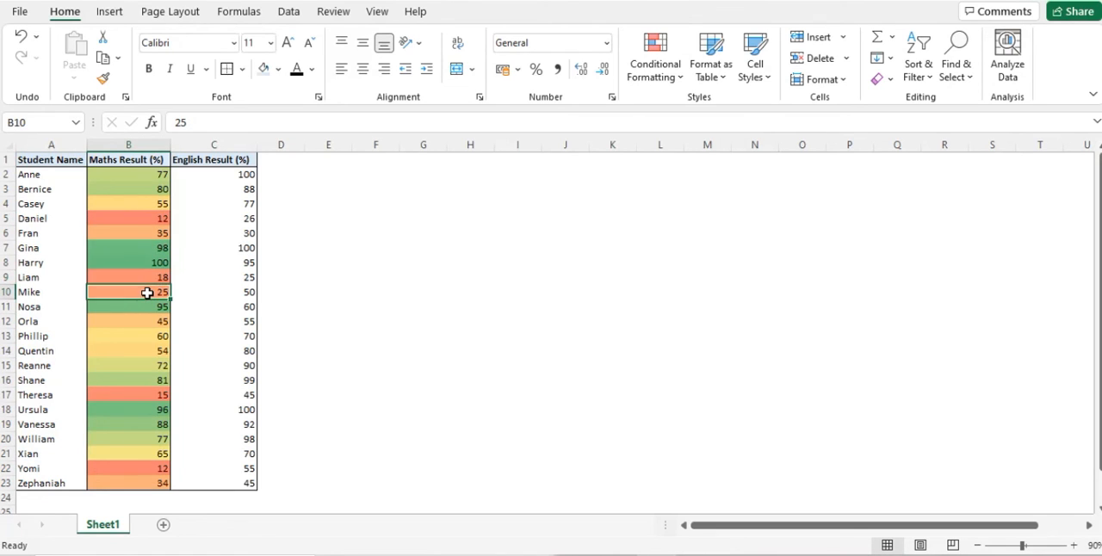
pyautogui.click(152, 204)
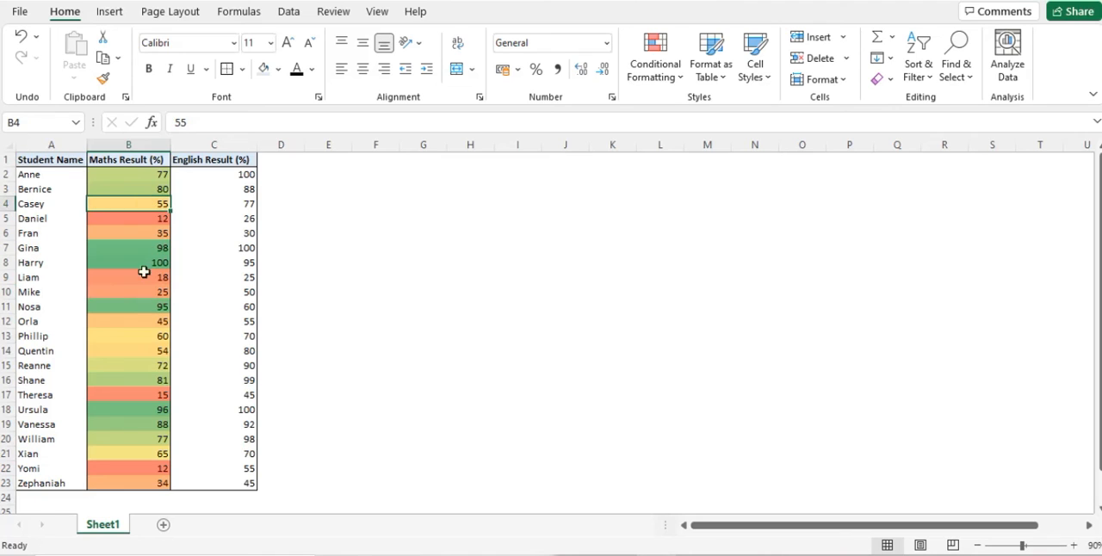
pyautogui.click(140, 334)
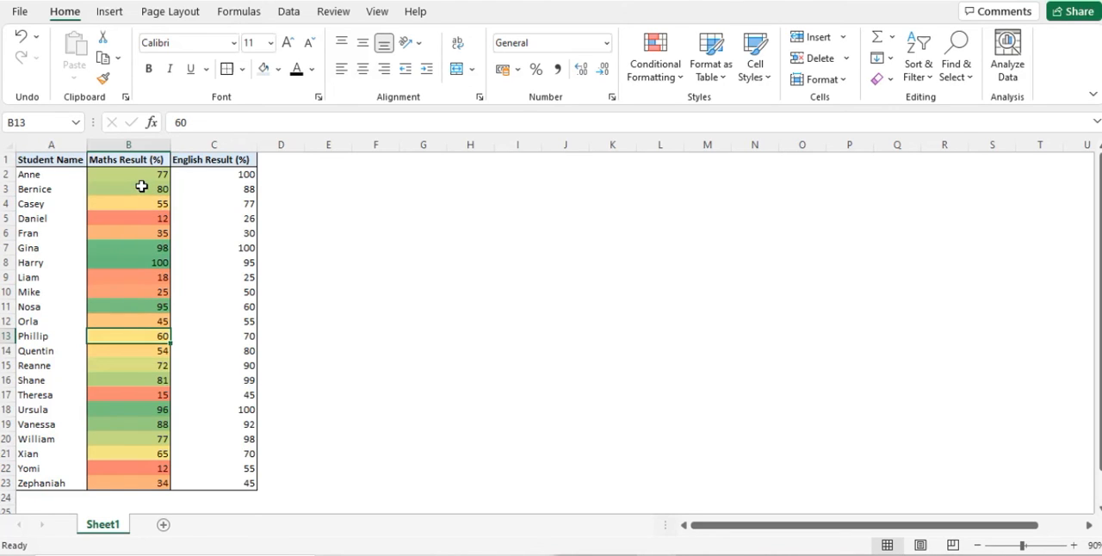
pyautogui.moveTo(148, 174); pyautogui.dragTo(155, 194)
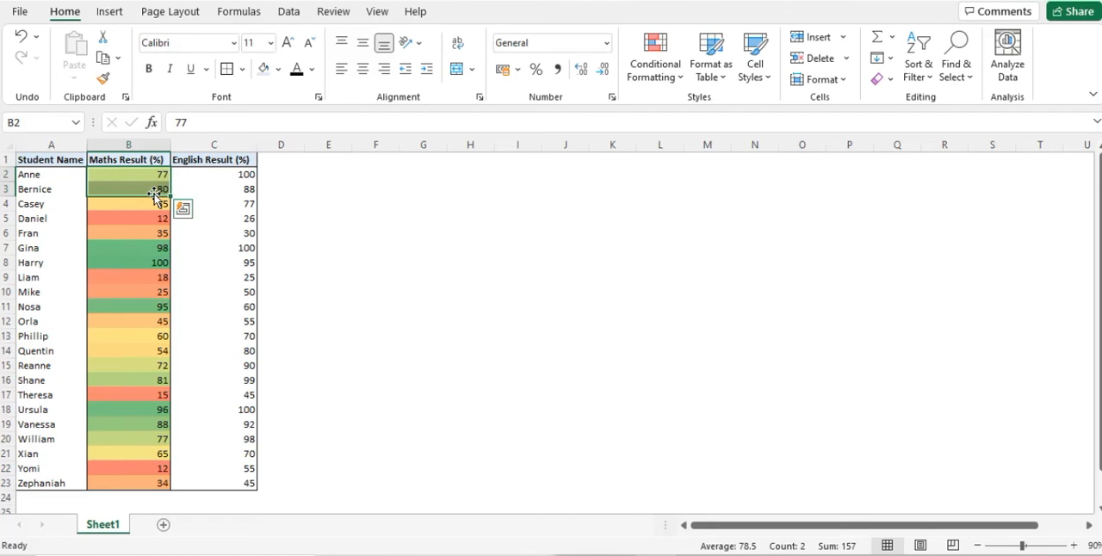
pyautogui.click(151, 247)
pyautogui.click(142, 262)
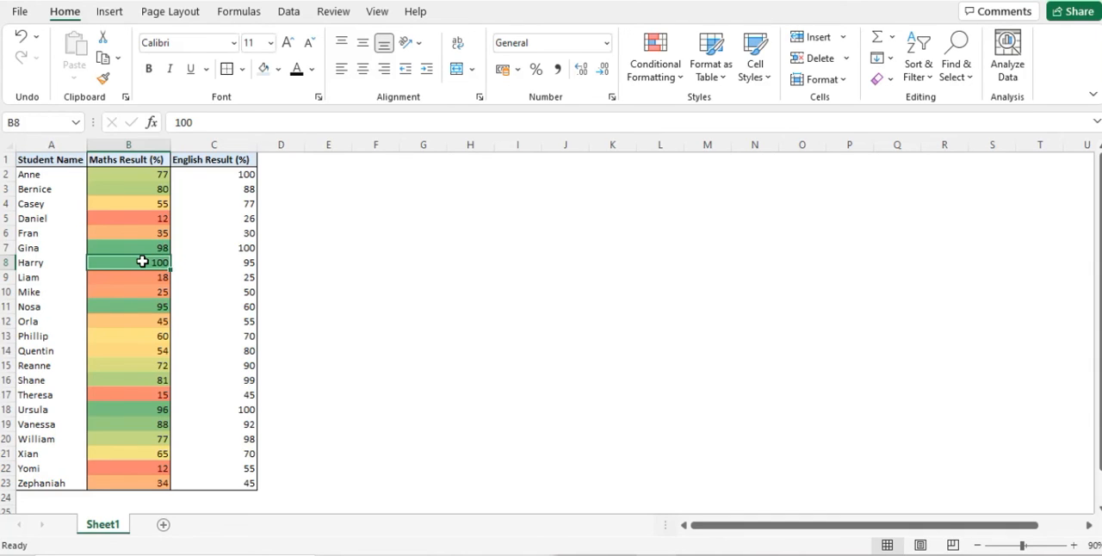
# Clear the conditional formatting rules from the entire sheet.
pyautogui.click(647, 67)
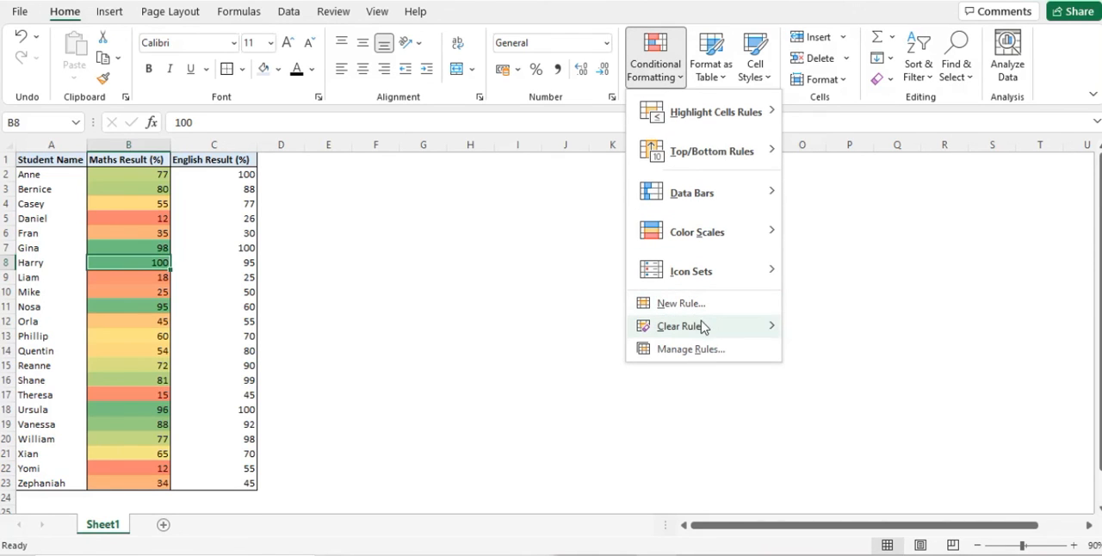
pyautogui.moveTo(703, 326)
pyautogui.click(826, 350)
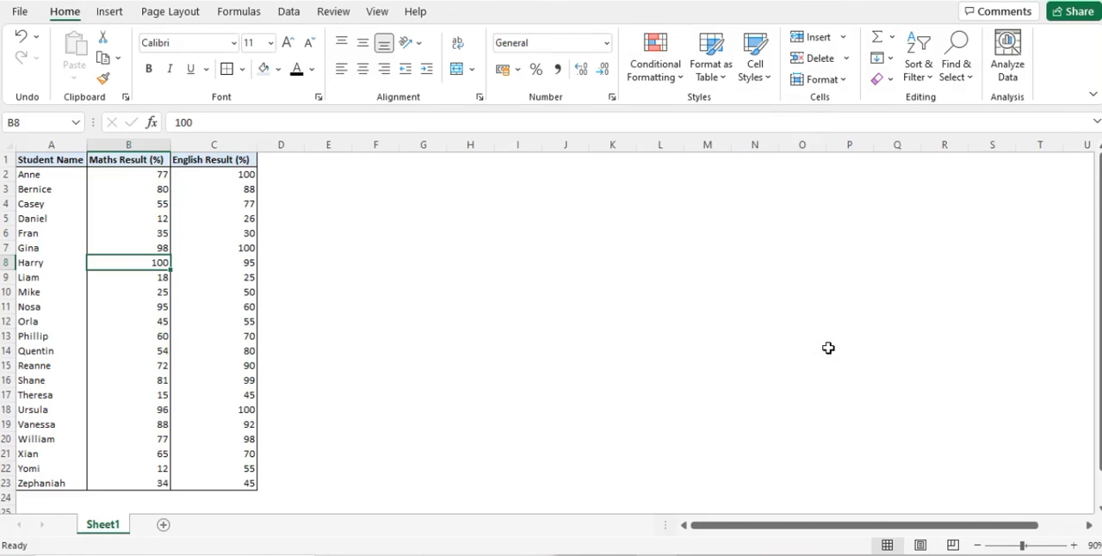
# View the Conditional Formatting Rules Manager for the current selection and close it.
pyautogui.click(656, 74)
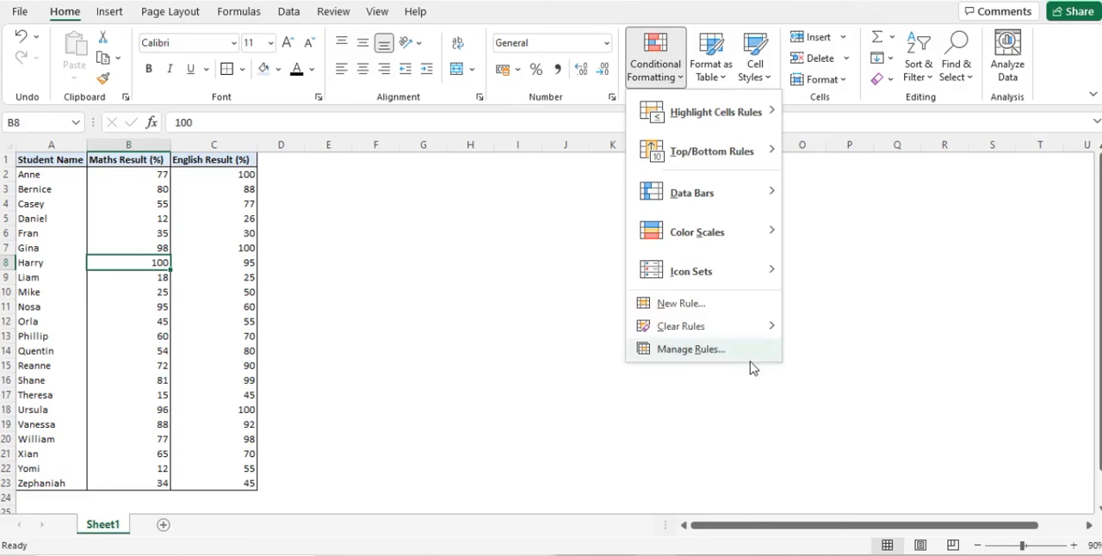
pyautogui.click(725, 352)
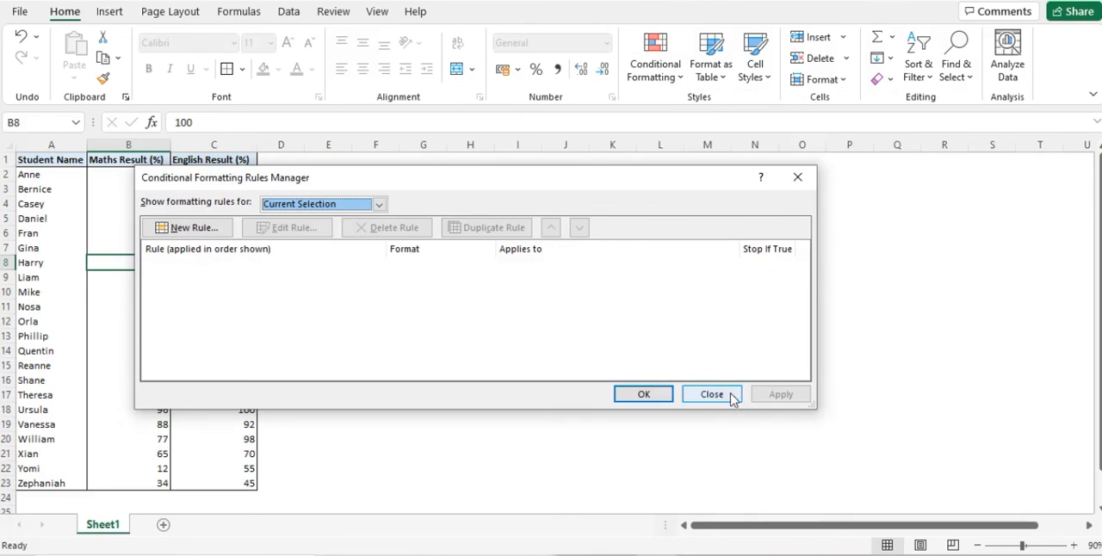
pyautogui.click(722, 394)
pyautogui.click(797, 178)
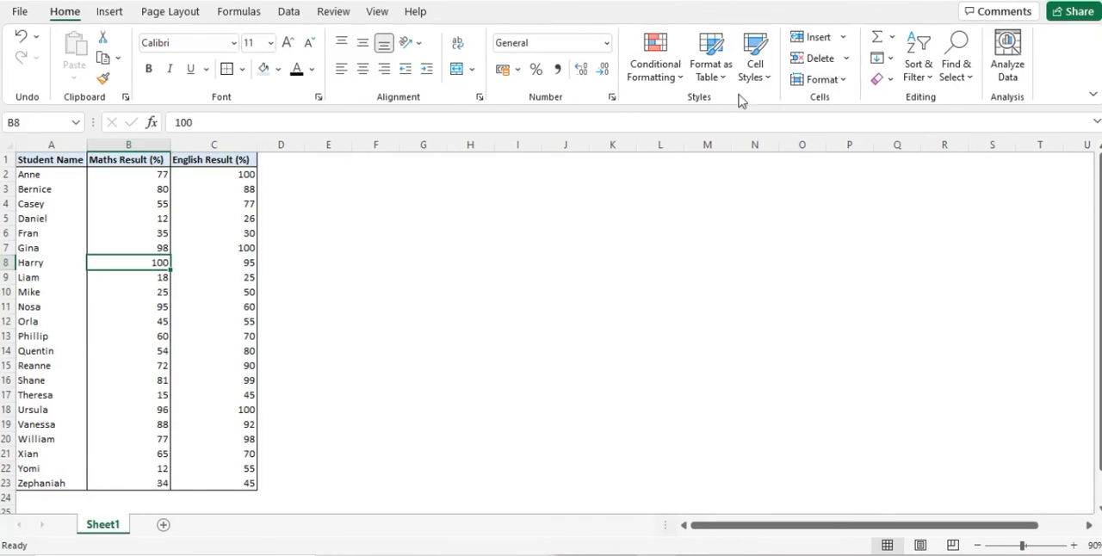
# Start a new formatting rule and examine the condition options for formatting only cells that contain certain content.
pyautogui.click(658, 76)
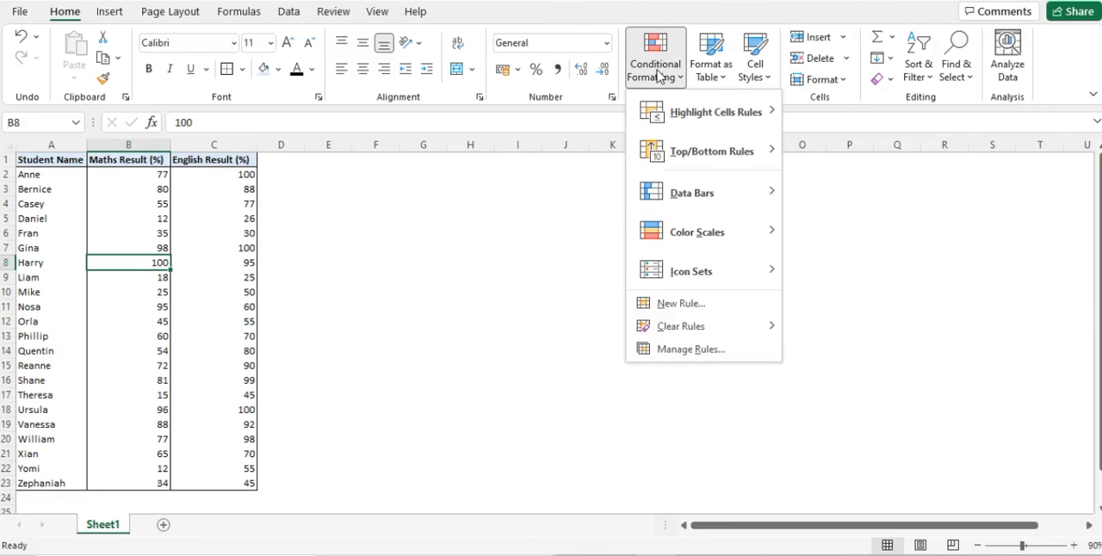
pyautogui.click(693, 306)
pyautogui.click(294, 195)
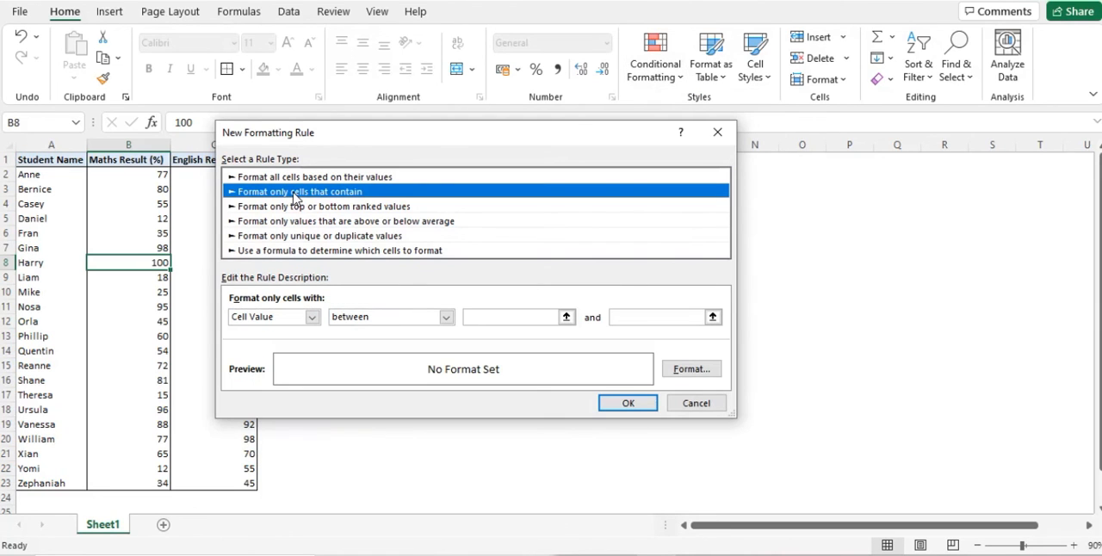
pyautogui.click(484, 315)
pyautogui.click(312, 316)
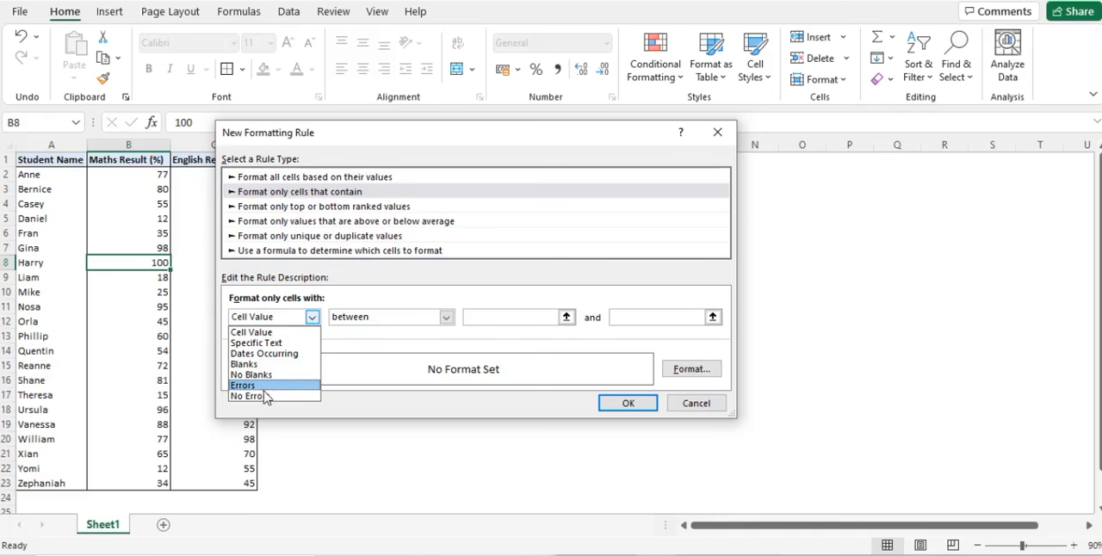
# Review the rule types for top or bottom ranked values and for values above or below average.
pyautogui.click(362, 209)
pyautogui.click(362, 209)
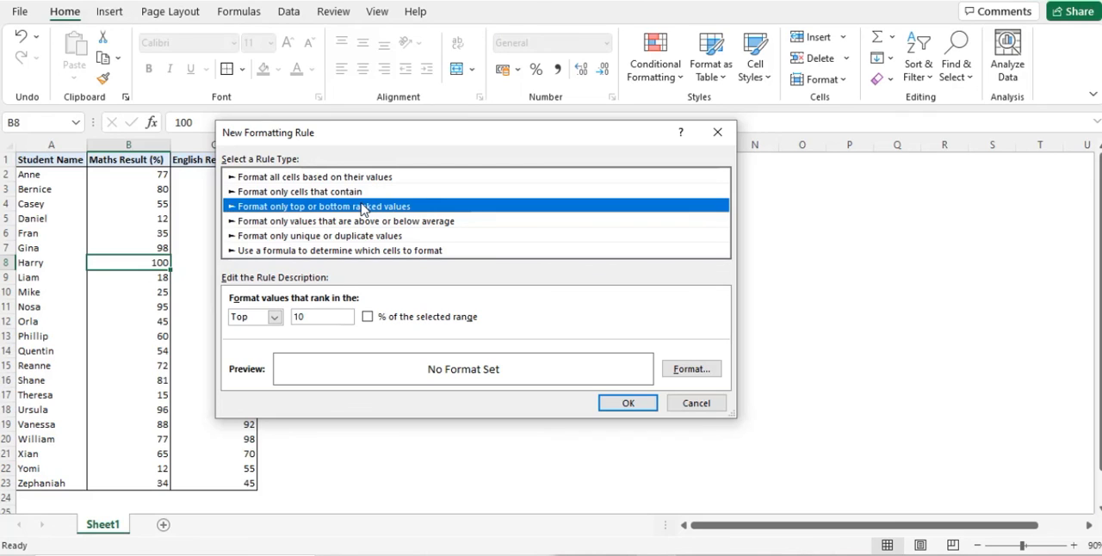
pyautogui.click(354, 223)
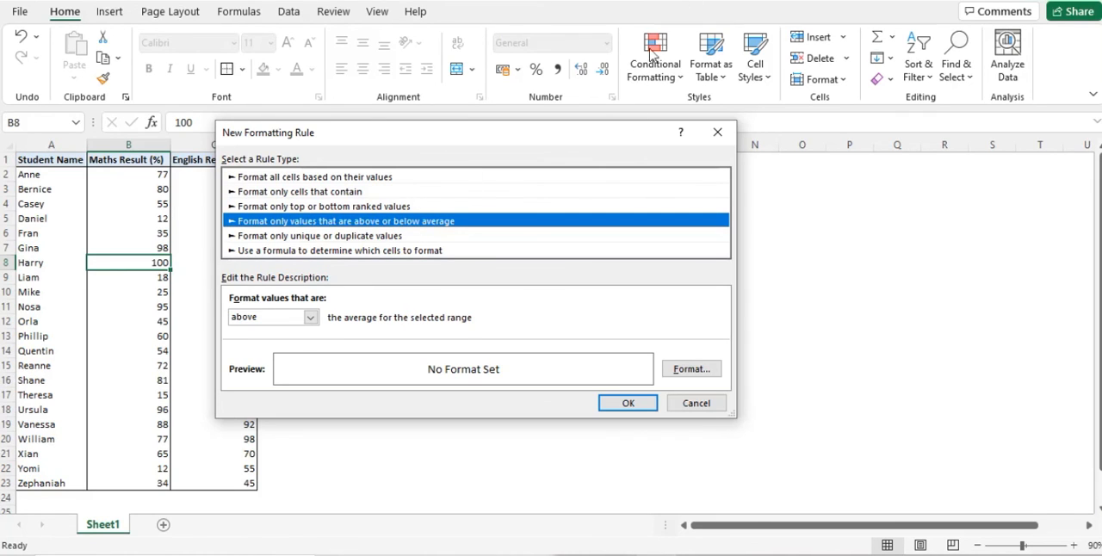
pyautogui.click(278, 319)
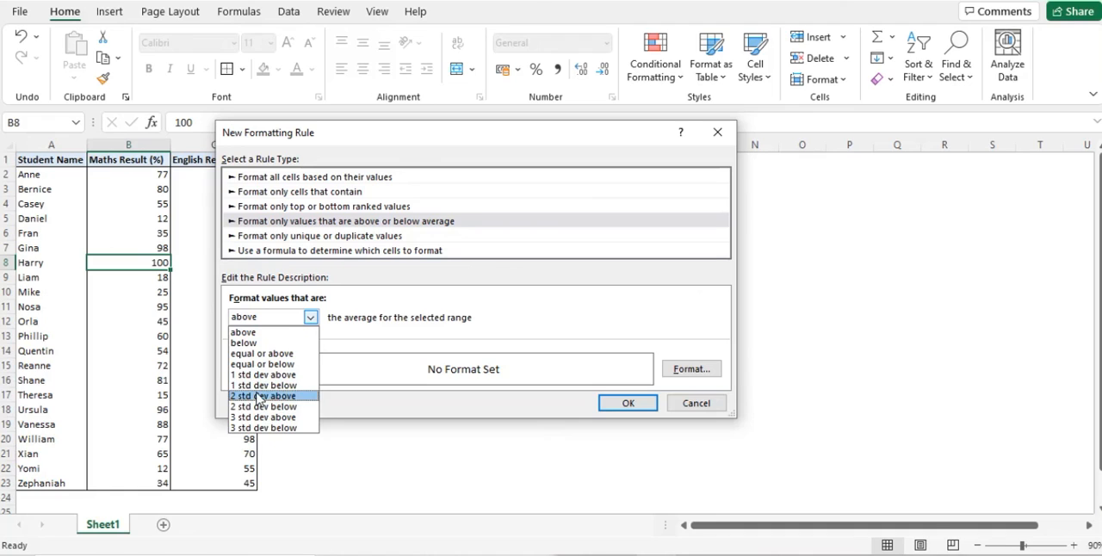
# Review the unique or duplicate values rule type and the formula-based rule type with its formula entry.
pyautogui.click(317, 238)
pyautogui.click(317, 238)
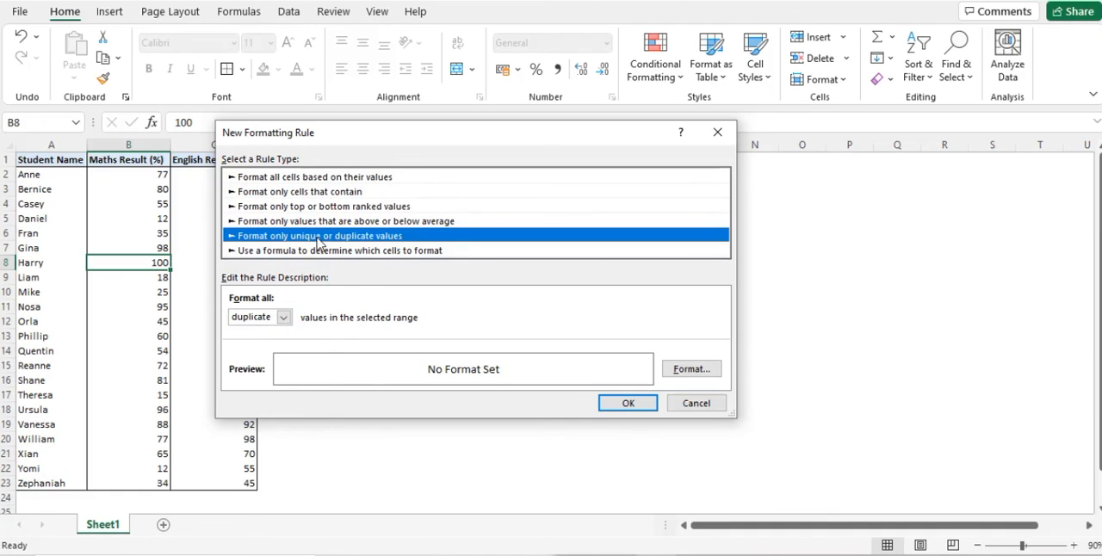
pyautogui.click(283, 317)
pyautogui.click(259, 318)
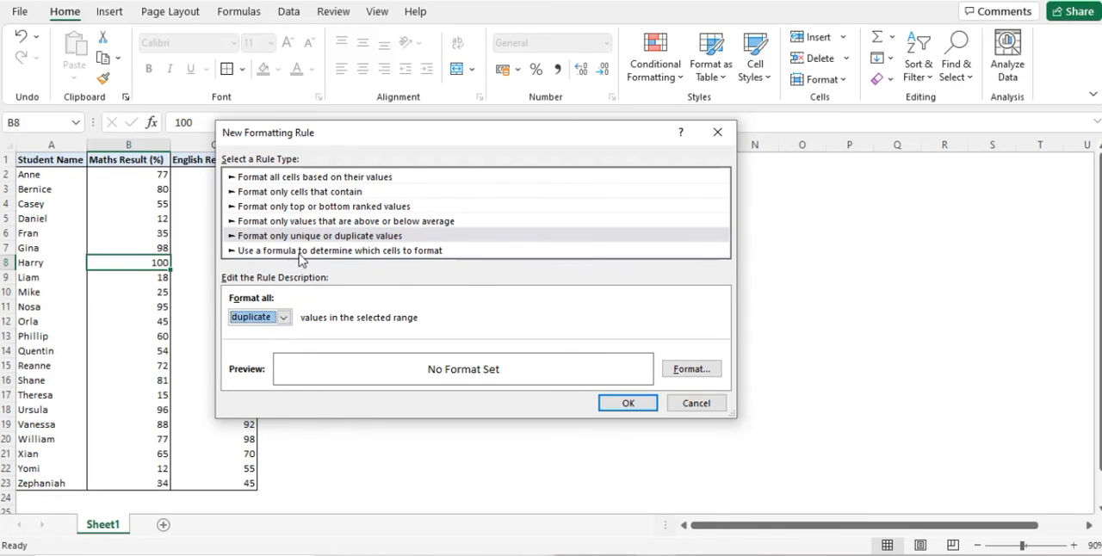
pyautogui.click(301, 251)
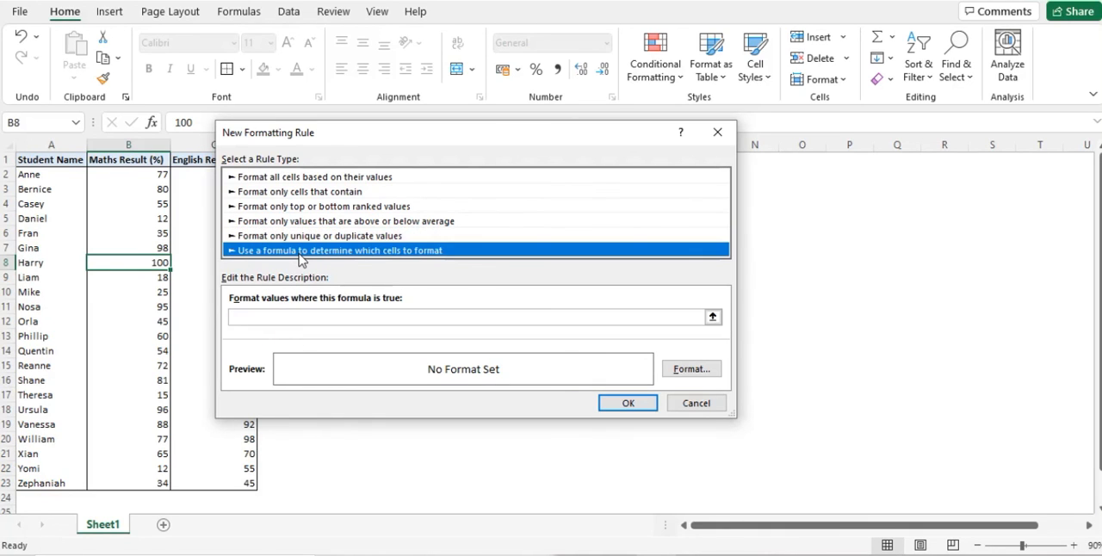
pyautogui.click(365, 322)
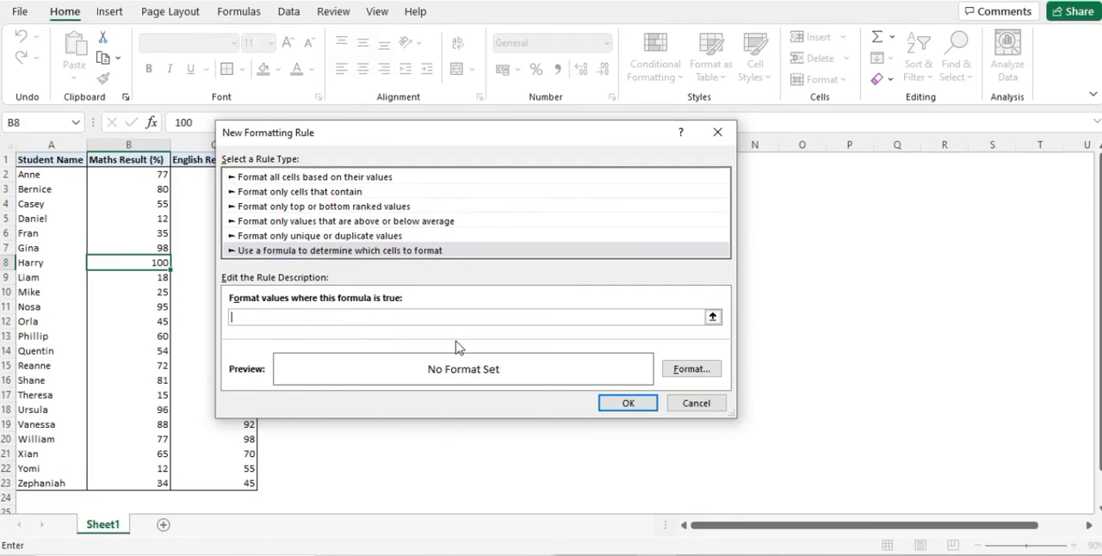